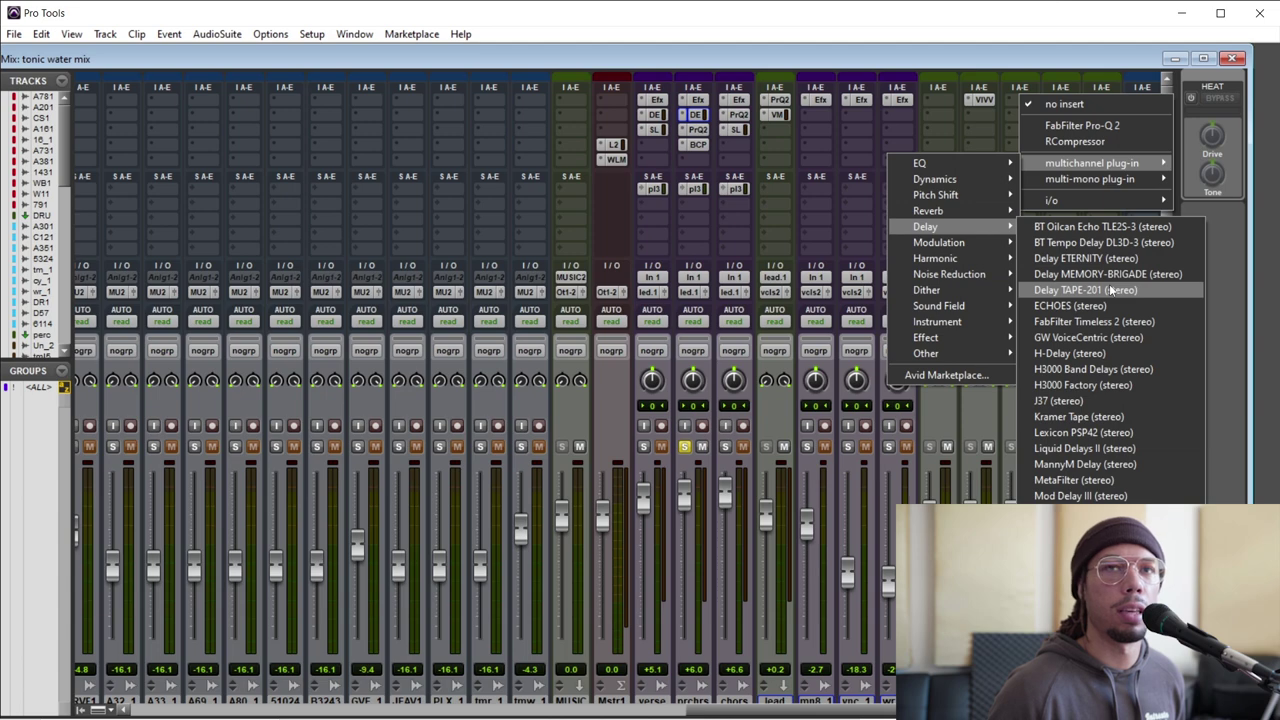
Insert the BT Oilcan Echo TLE-2S on the delay 1 aux and reposition its plugin window.
{"action": "left_click", "coordinate": [1100, 227]}
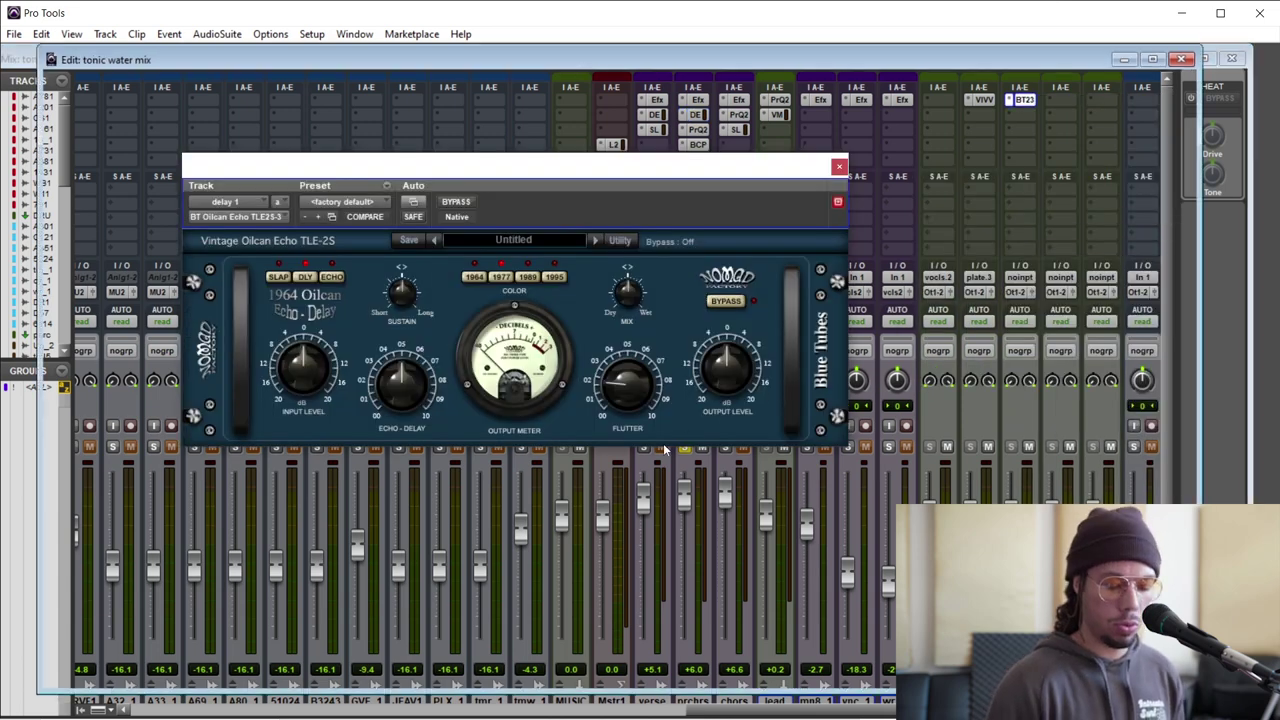
{"action": "key", "text": "ctrl+equal"}
{"action": "left_click_drag", "start_coordinate": [470, 165], "coordinate": [259, 118]}
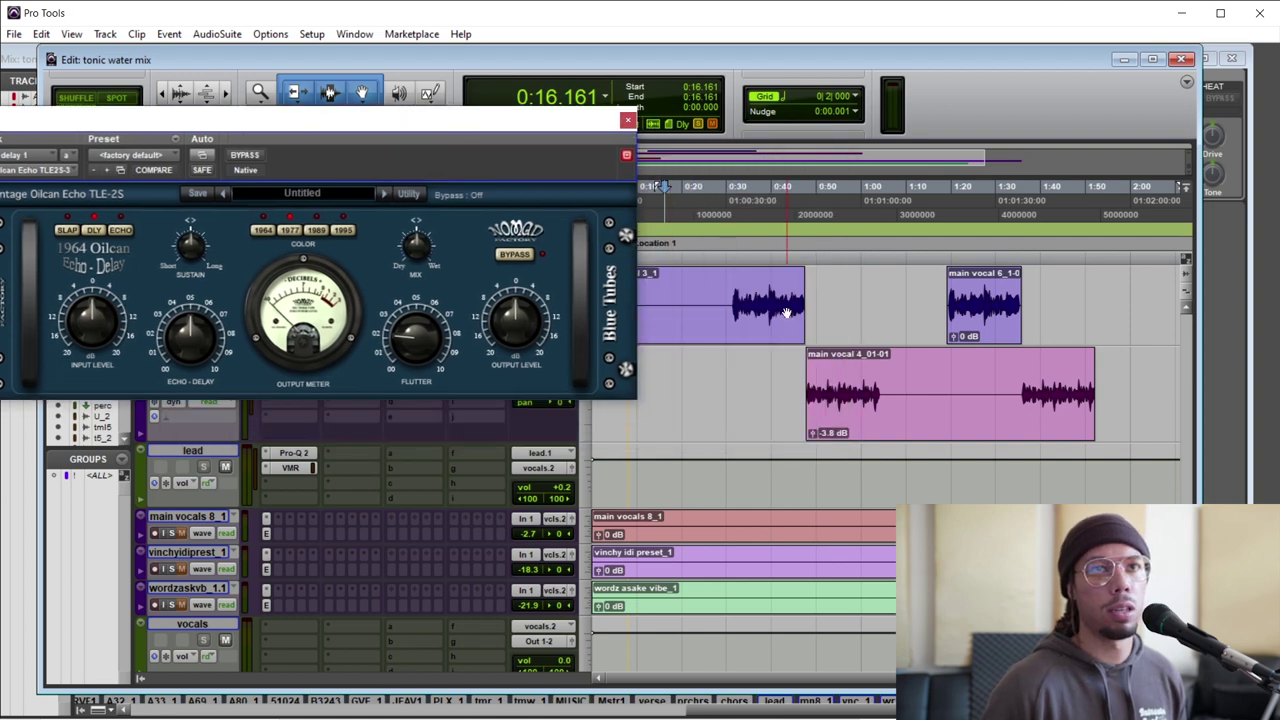
Place the playhead in the pre chorus section, then return to the Mix window.
{"action": "scroll", "coordinate": [742, 366], "scroll_direction": "up", "scroll_amount": 5}
{"action": "scroll", "coordinate": [742, 366], "scroll_direction": "up", "scroll_amount": 2}
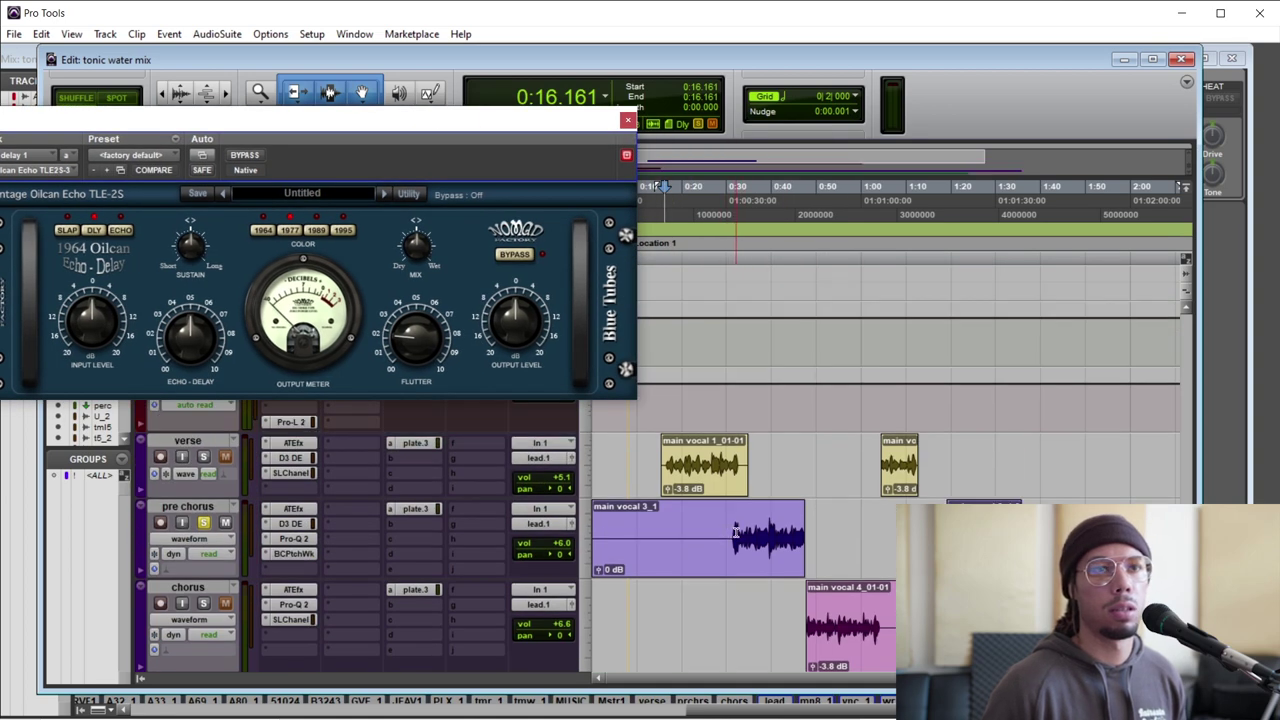
{"action": "left_click", "coordinate": [735, 532]}
{"action": "key", "text": "ctrl+equal"}
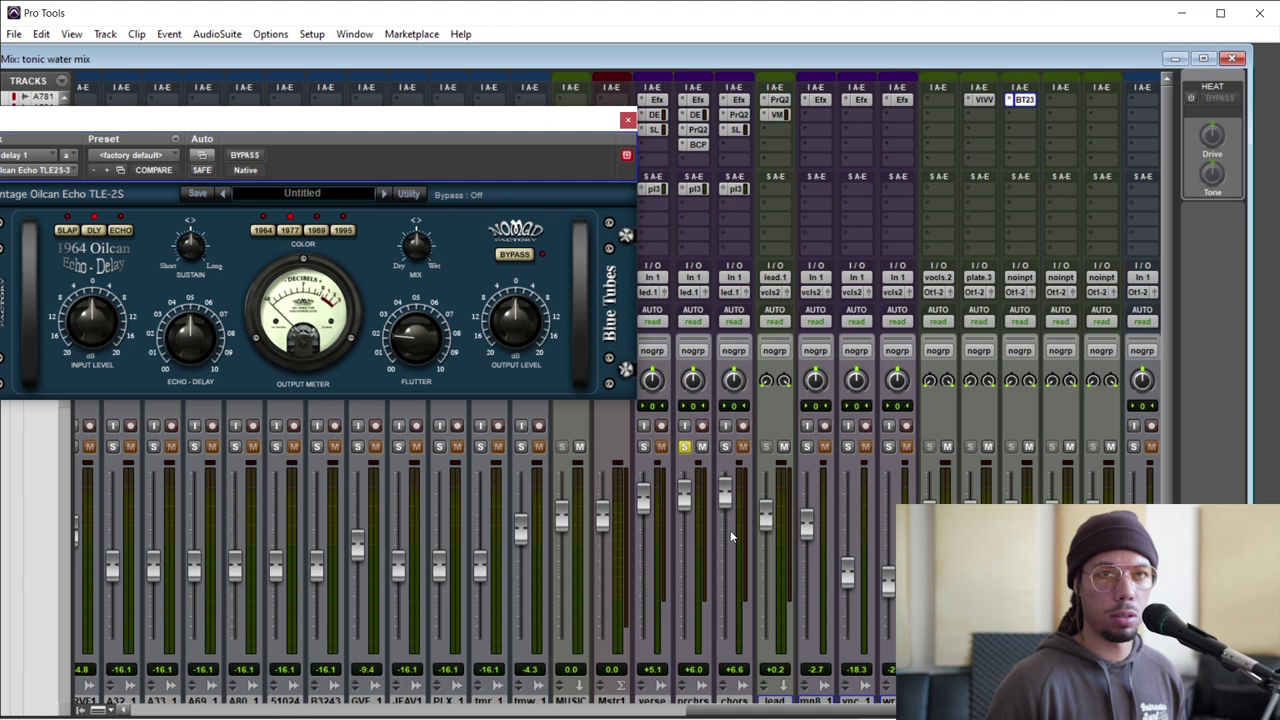
Send the pre chorus vocal to delay 1 and raise that send to around -19.8 dB.
{"action": "left_click", "coordinate": [693, 207]}
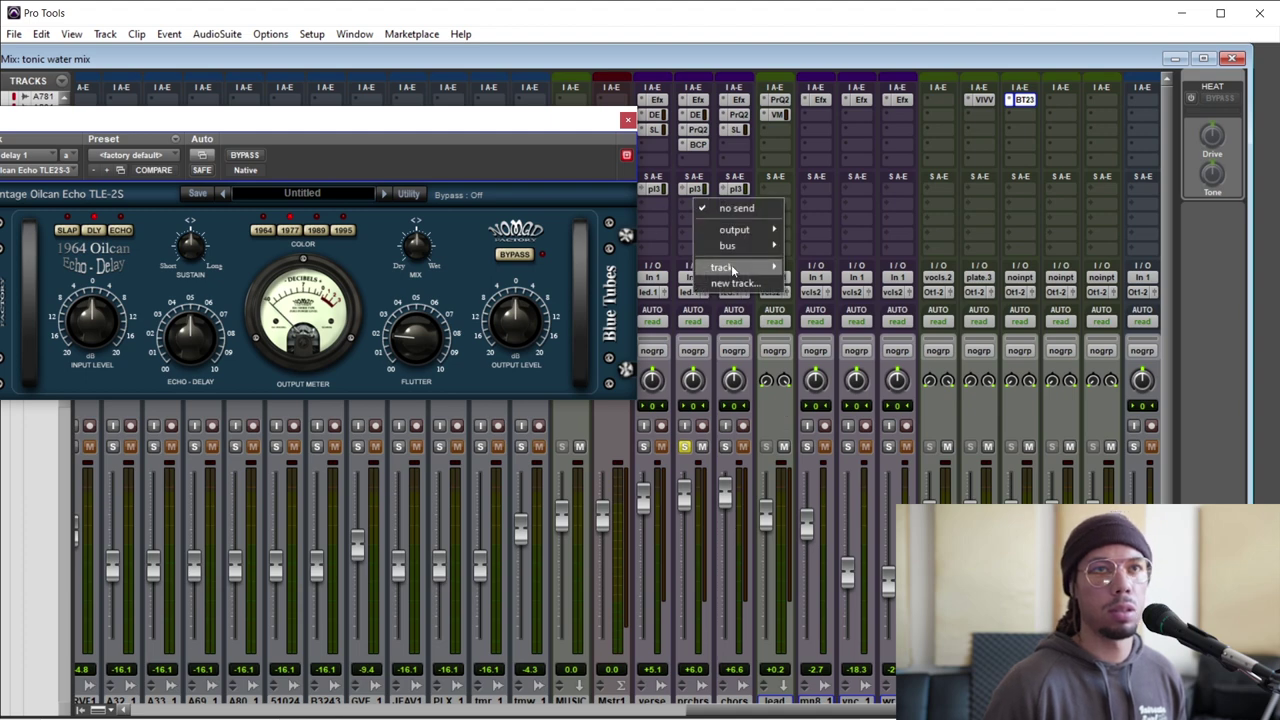
{"action": "left_click", "coordinate": [518, 171]}
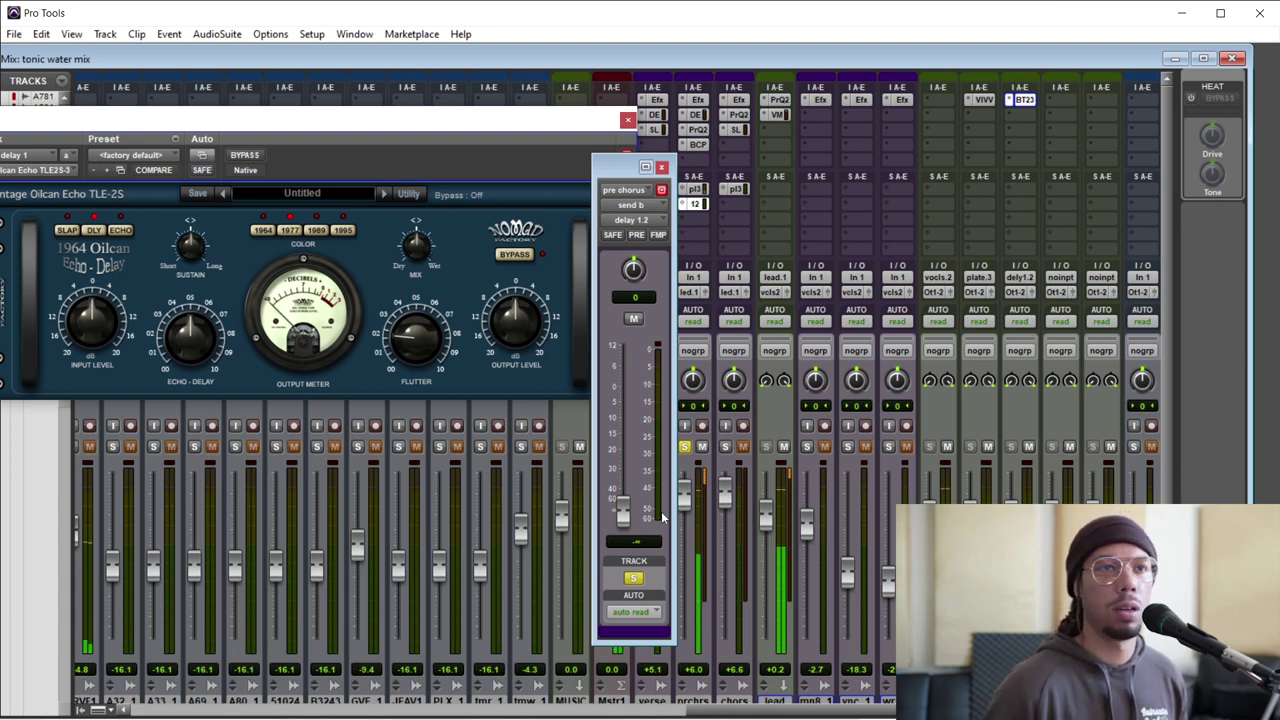
{"action": "mouse_move", "coordinate": [622, 512]}
{"action": "left_mouse_down"}
{"action": "mouse_move", "coordinate": [629, 410]}
{"action": "mouse_move", "coordinate": [628, 430]}
{"action": "left_mouse_up"}
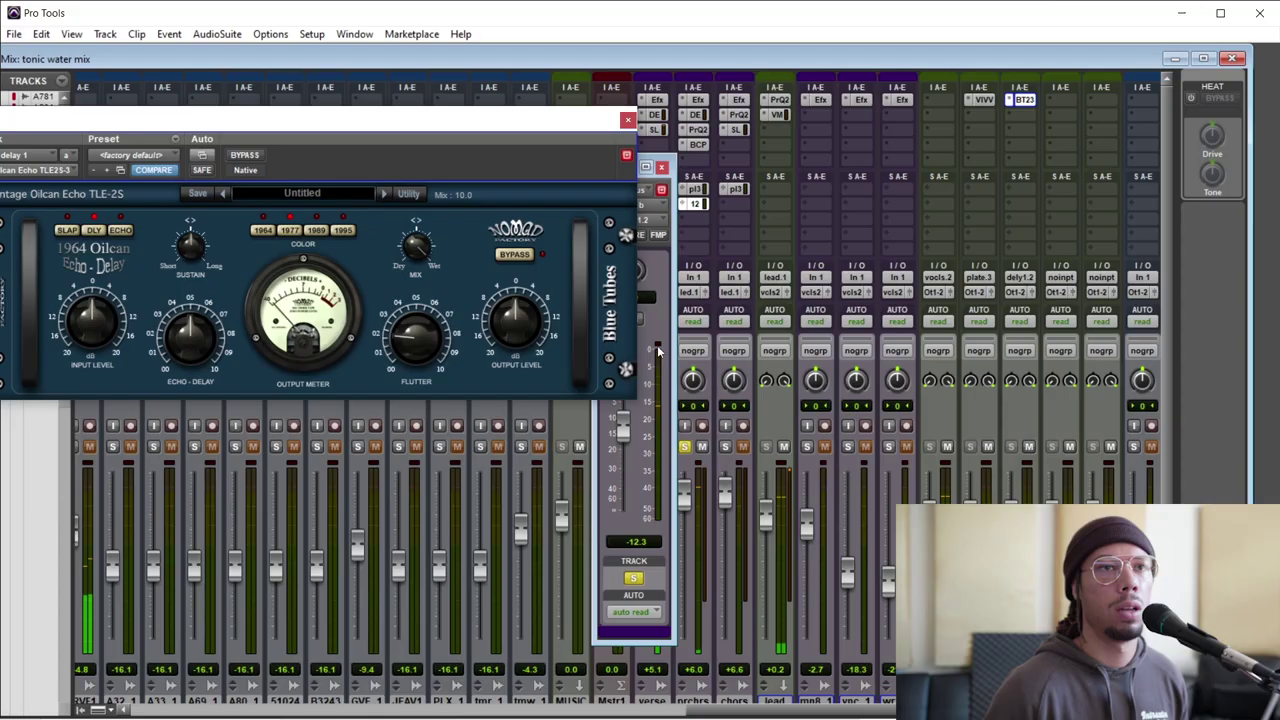
Lower the pre chorus delay send to about -20 dB and fine-tune it.
{"action": "left_click", "coordinate": [659, 352]}
{"action": "left_click_drag", "start_coordinate": [622, 428], "coordinate": [627, 450]}
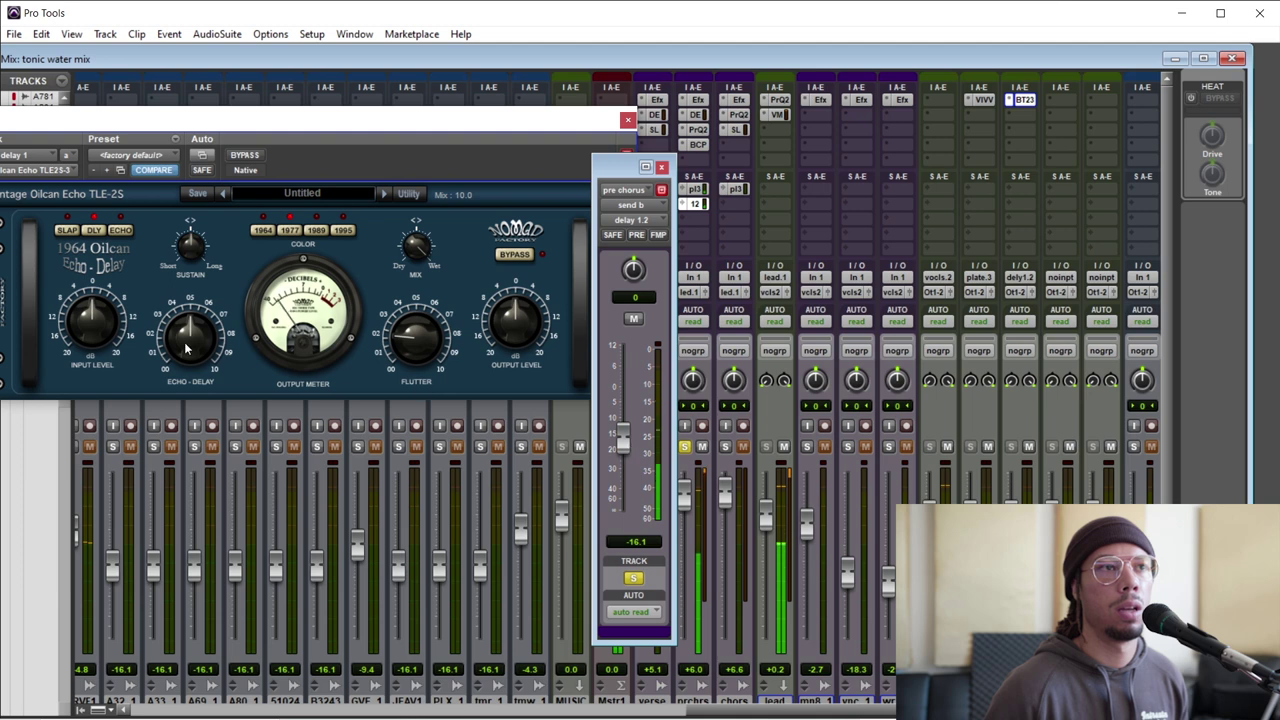
{"action": "left_click", "coordinate": [125, 235]}
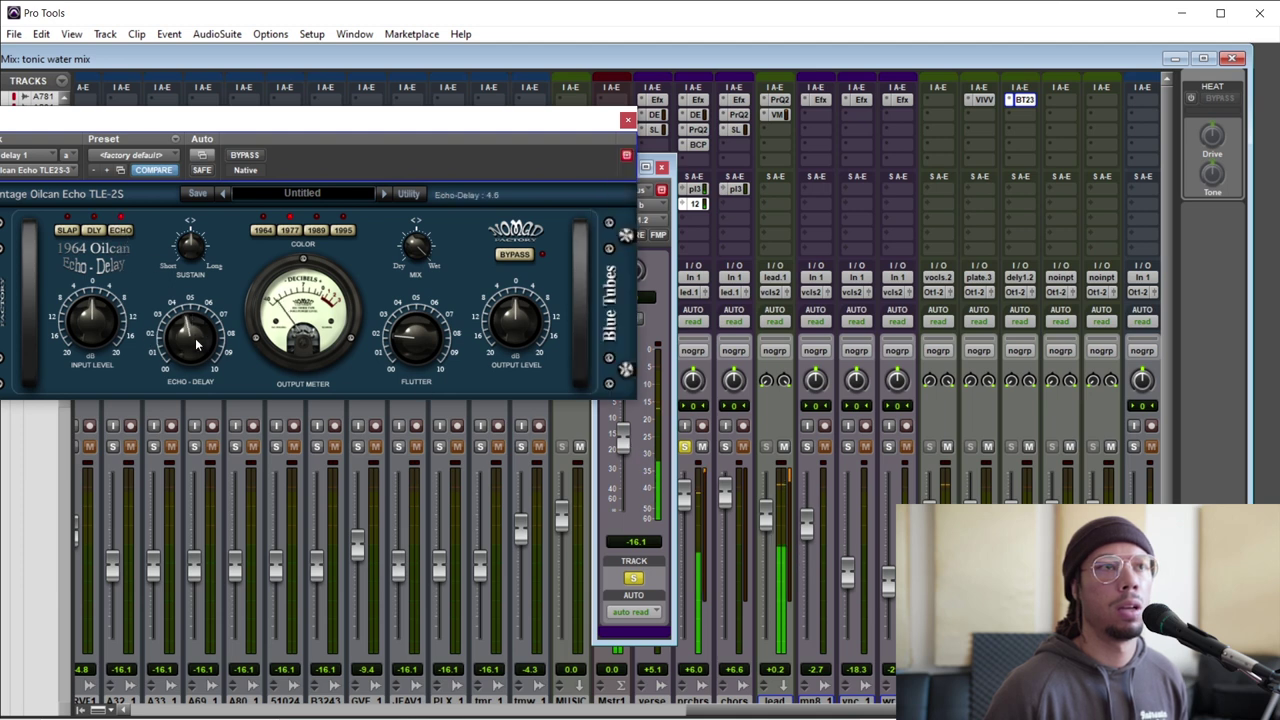
{"action": "left_click_drag", "start_coordinate": [625, 449], "coordinate": [626, 451]}
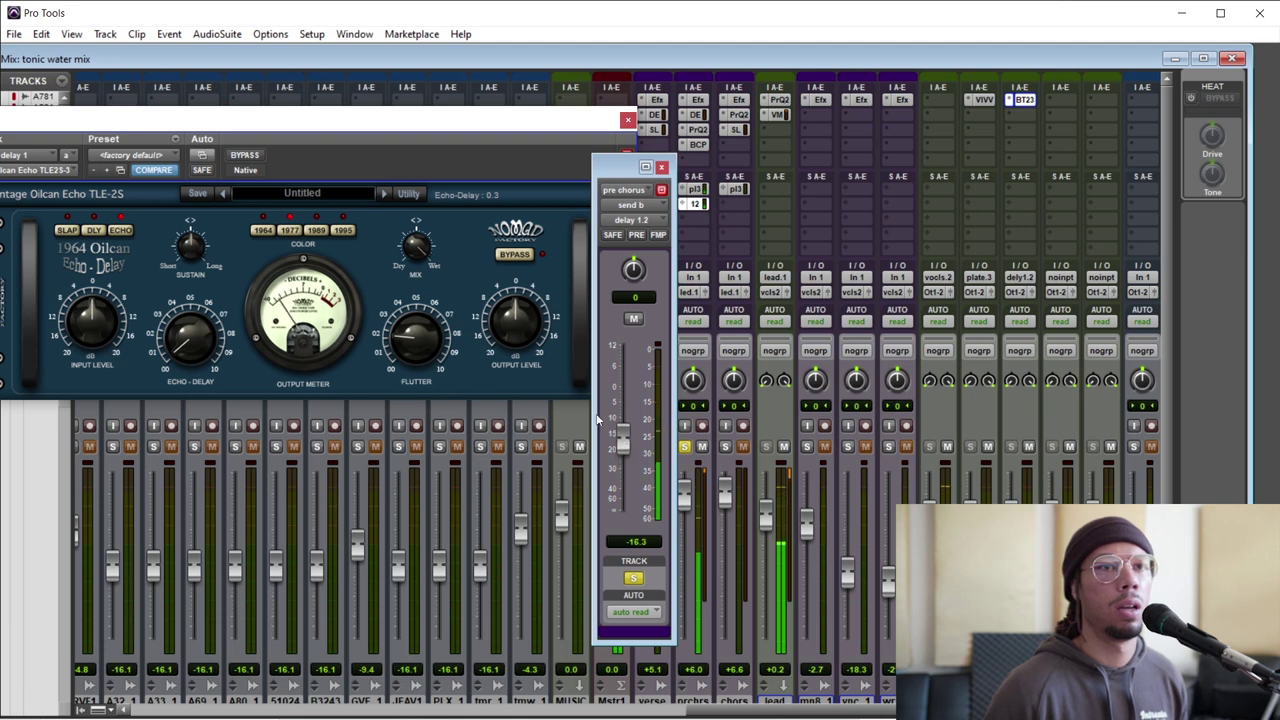
Lengthen the Oilcan Echo delay time to about 6.3 and move the send window aside.
{"action": "left_click", "coordinate": [220, 338]}
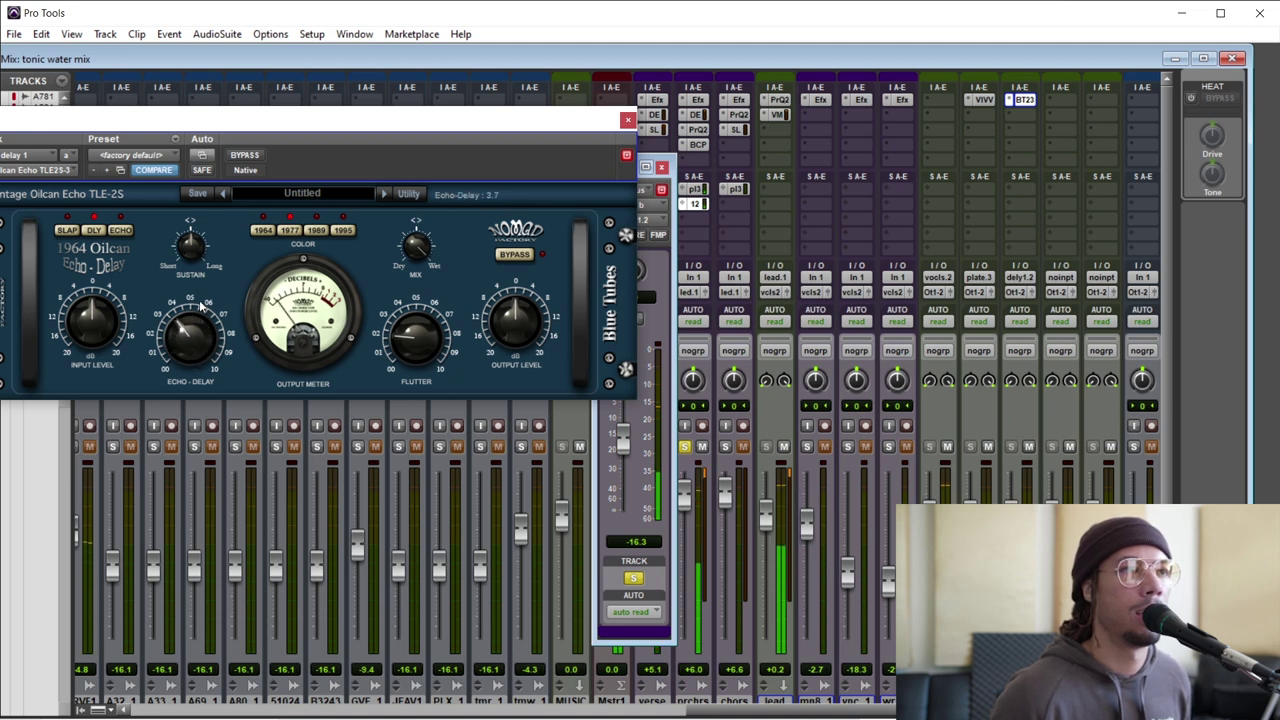
{"action": "left_click_drag", "start_coordinate": [197, 322], "coordinate": [207, 292]}
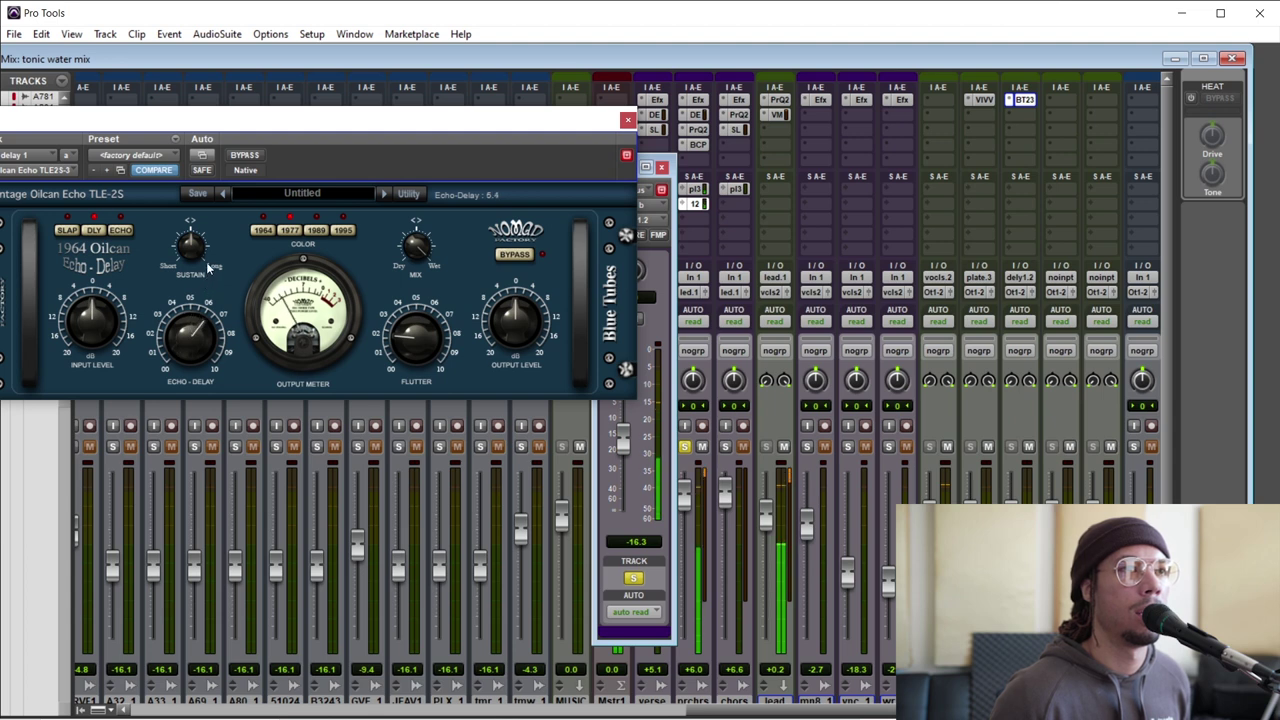
{"action": "left_click_drag", "start_coordinate": [206, 262], "coordinate": [206, 261]}
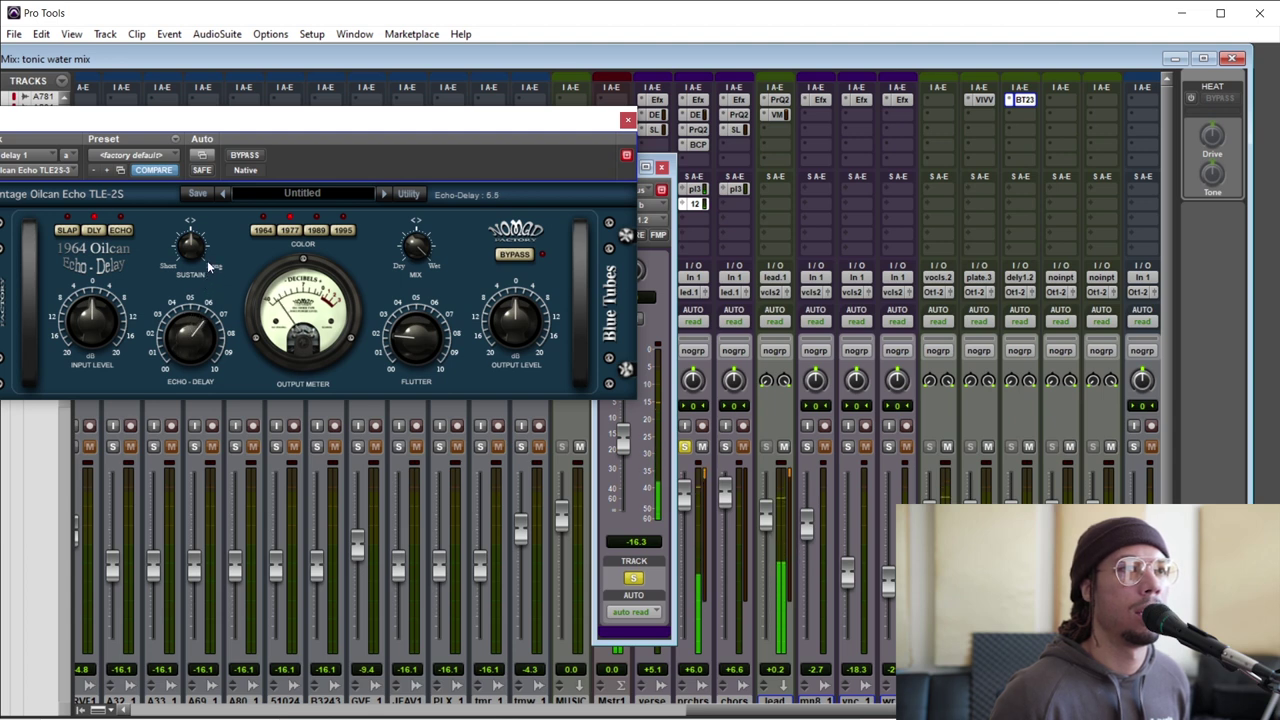
{"action": "left_click_drag", "start_coordinate": [207, 262], "coordinate": [208, 266]}
{"action": "left_click", "coordinate": [657, 282]}
{"action": "left_click_drag", "start_coordinate": [623, 171], "coordinate": [728, 158]}
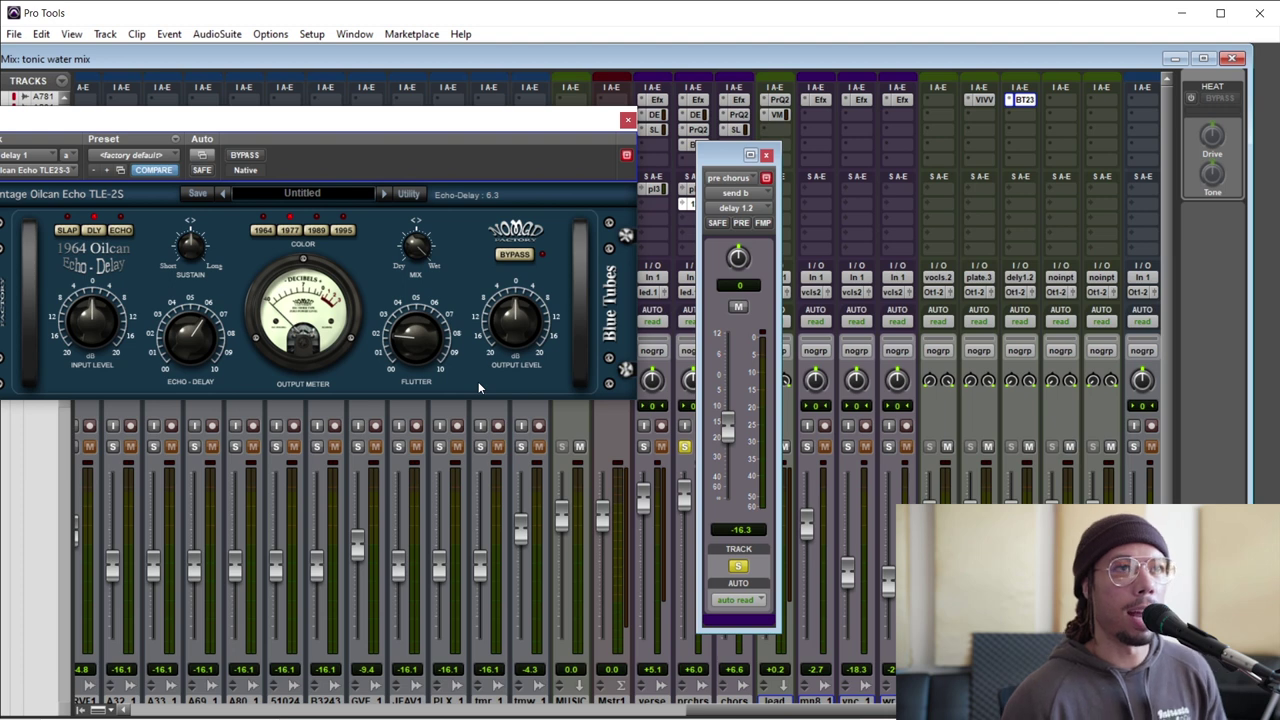
Unsolo the pre chorus vocal, close the delay plugin, and pull its send fully down.
{"action": "left_click", "coordinate": [685, 448]}
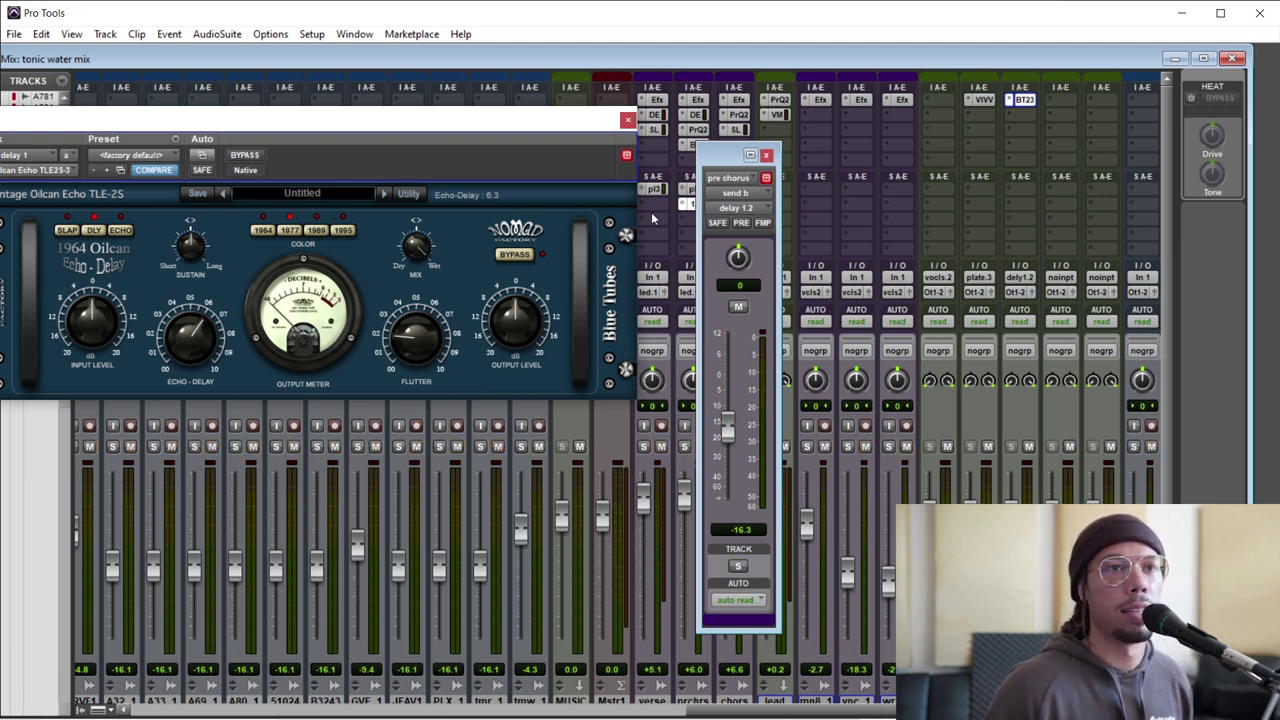
{"action": "left_click", "coordinate": [628, 121]}
{"action": "left_click_drag", "start_coordinate": [733, 425], "coordinate": [728, 490]}
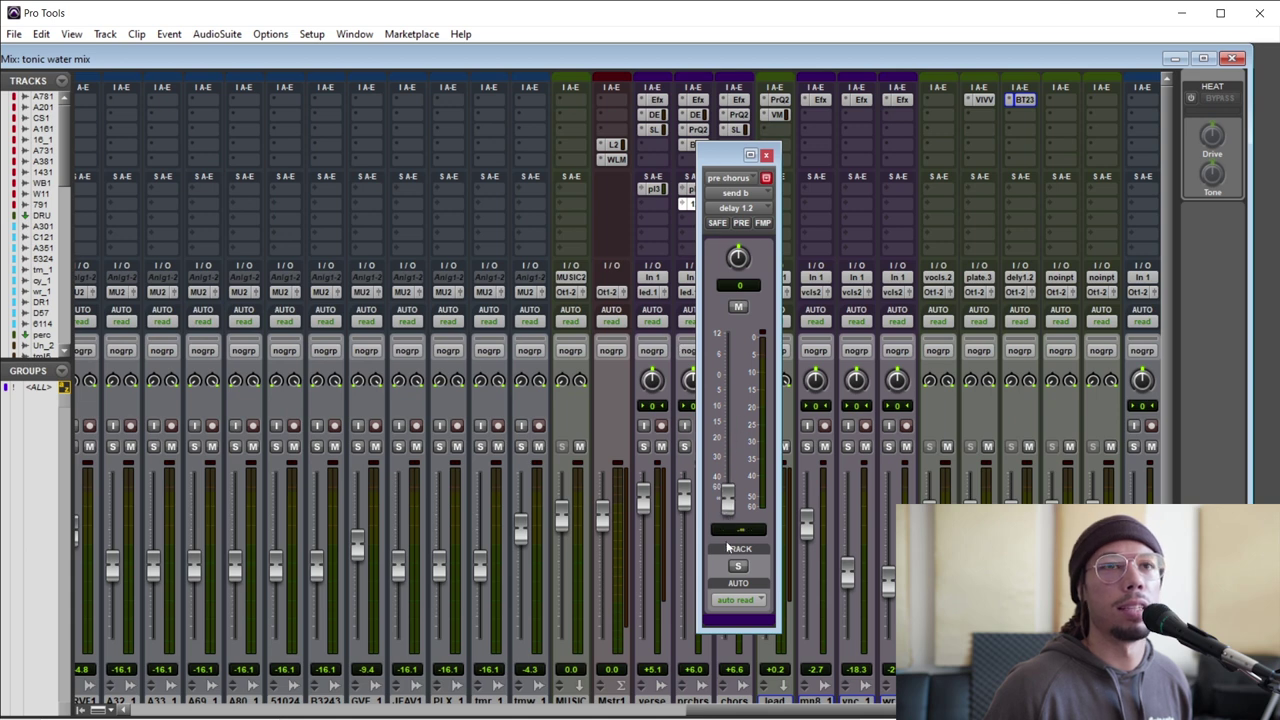
With the mix playing, bring the pre chorus delay send back up to about -16.3 dB.
{"action": "key", "text": "space"}
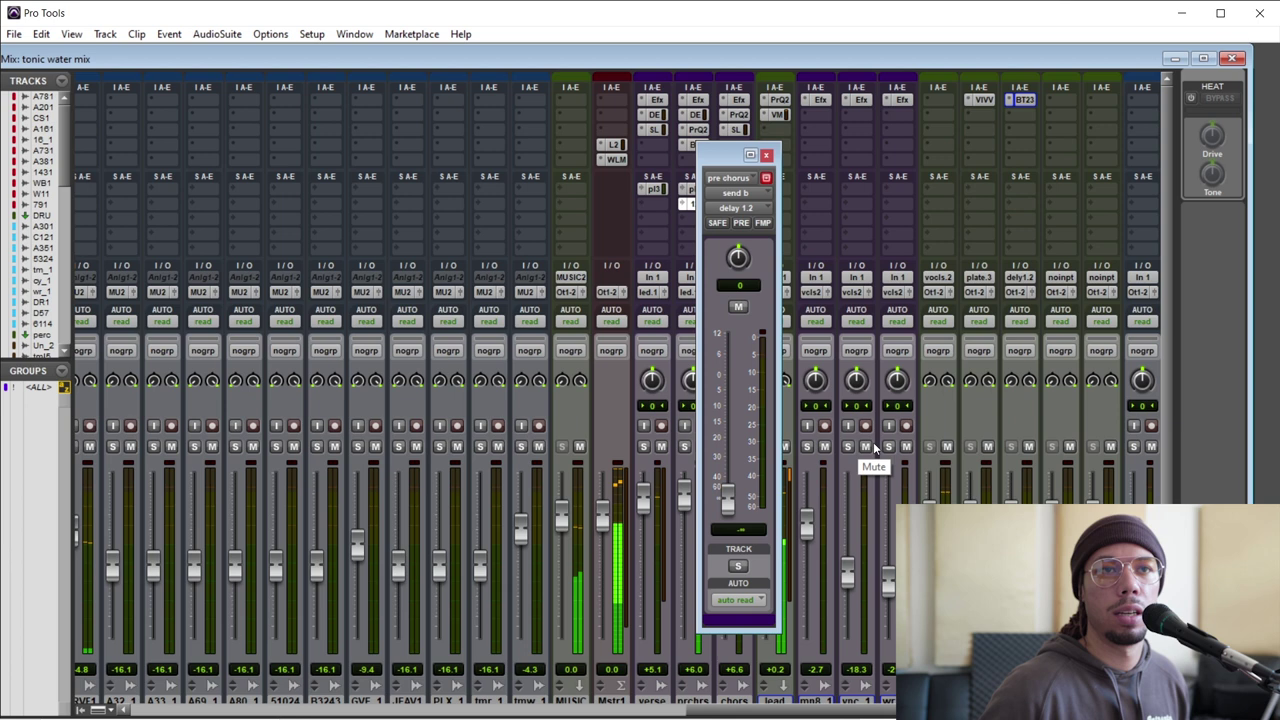
{"action": "left_click_drag", "start_coordinate": [729, 503], "coordinate": [726, 427]}
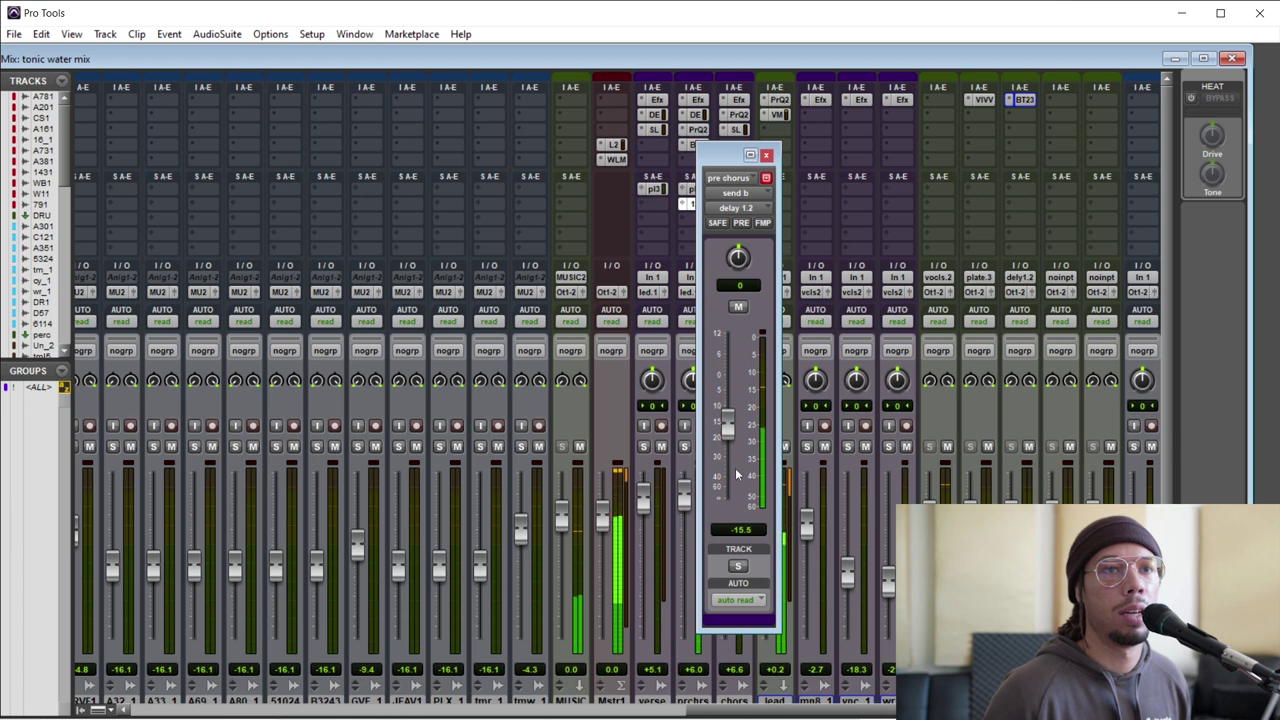
{"action": "left_click_drag", "start_coordinate": [735, 468], "coordinate": [742, 493]}
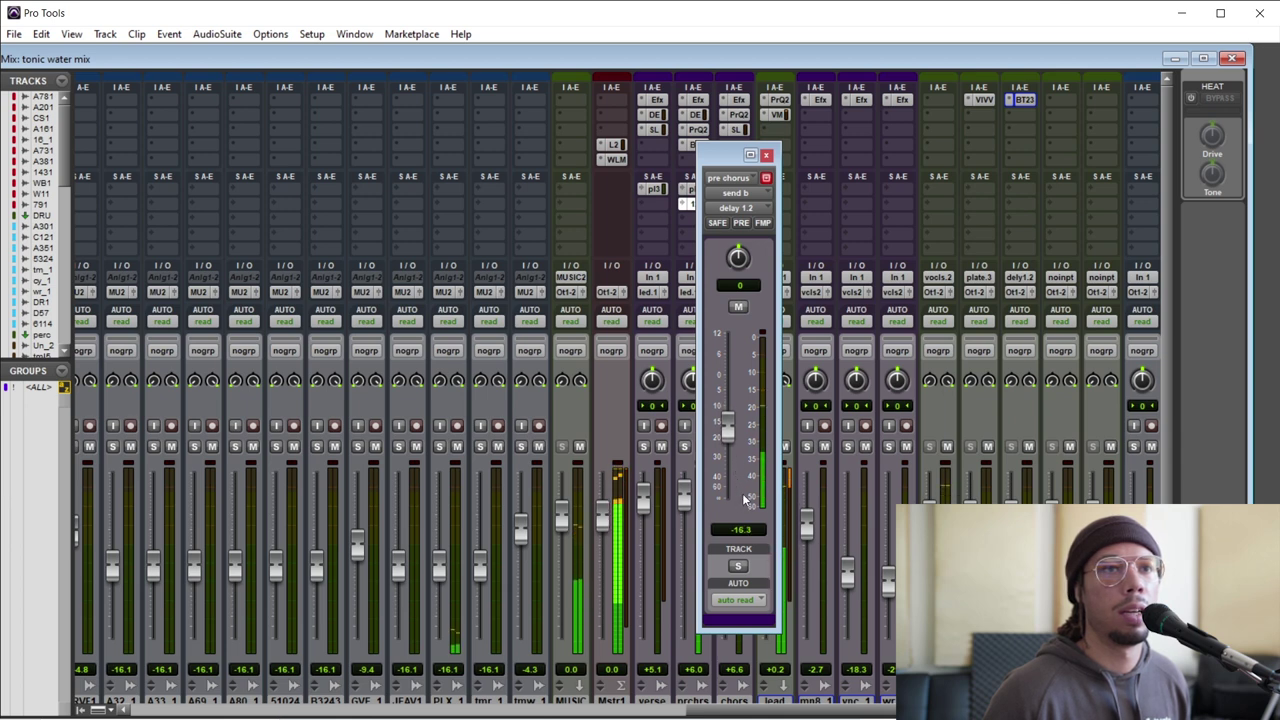
Close the send window, solo the pre chorus vocal, and reopen the Oilcan Echo plugin.
{"action": "left_click", "coordinate": [767, 157]}
{"action": "left_click", "coordinate": [684, 447]}
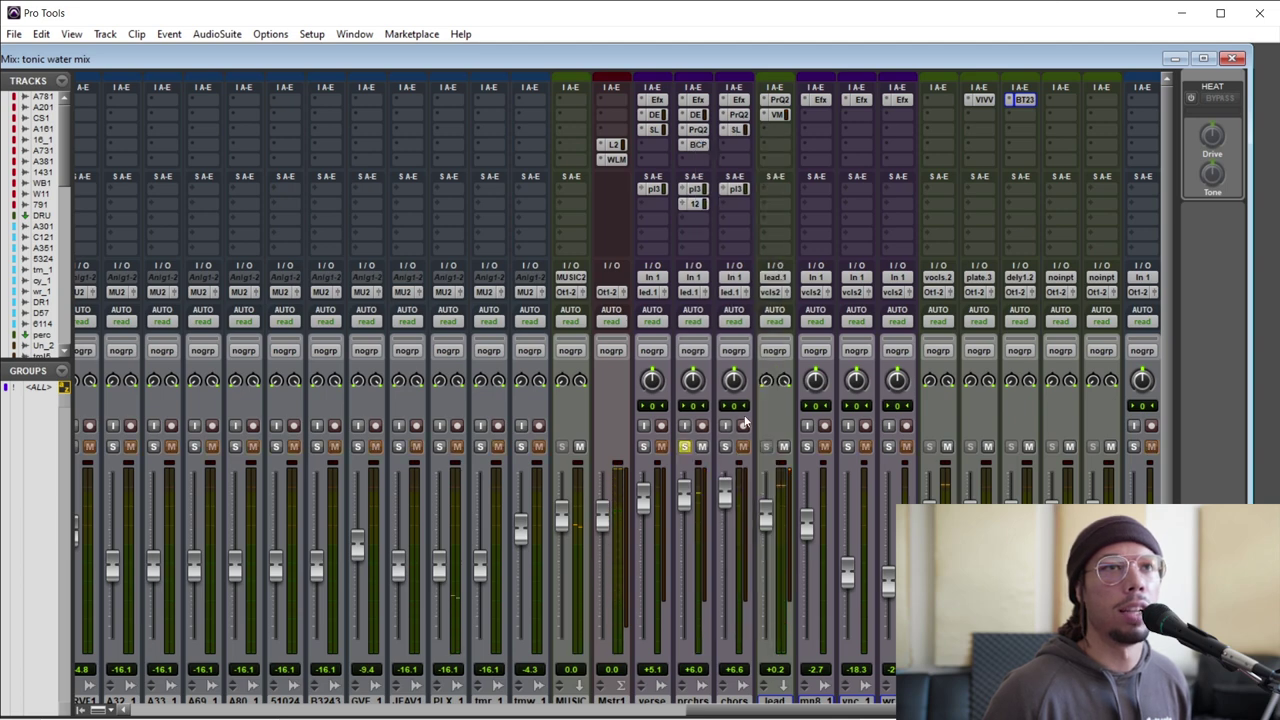
{"action": "left_click", "coordinate": [1022, 100]}
{"action": "left_click_drag", "start_coordinate": [400, 120], "coordinate": [498, 148]}
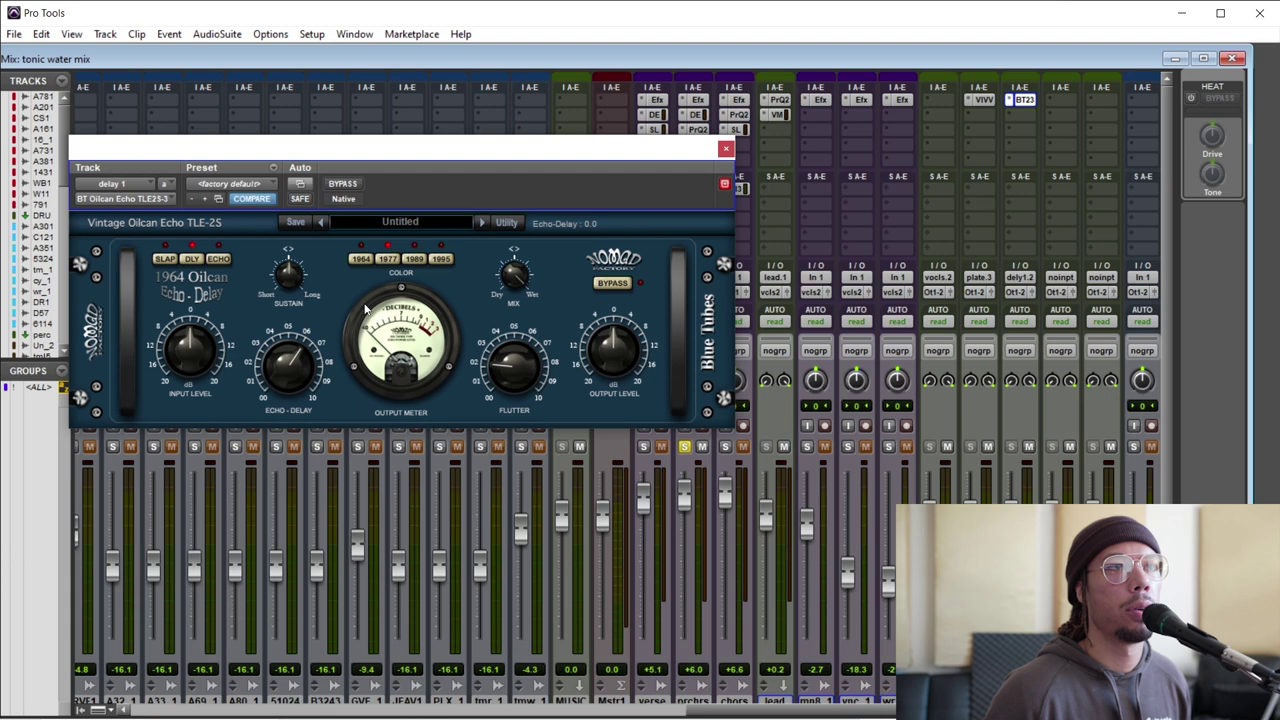
During playback, trim the Oilcan Echo sustain to about 5.2.
{"action": "key", "text": "space"}
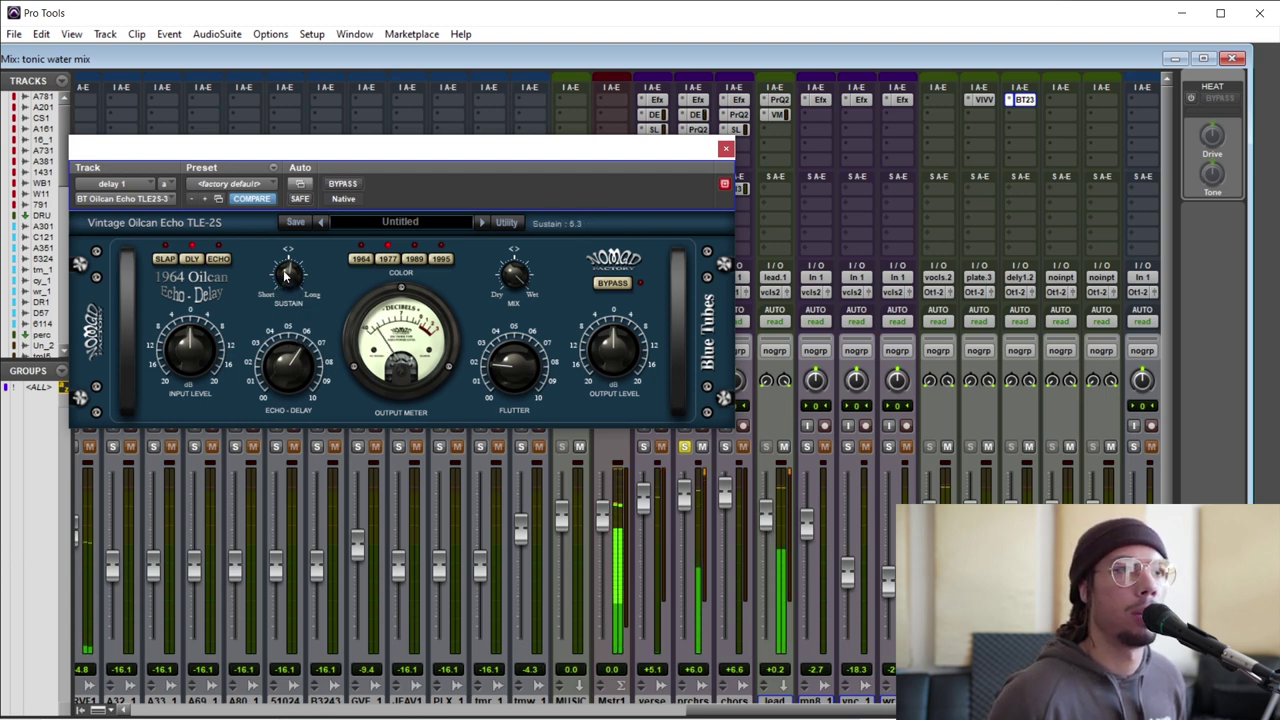
{"action": "left_click_drag", "start_coordinate": [283, 266], "coordinate": [288, 262]}
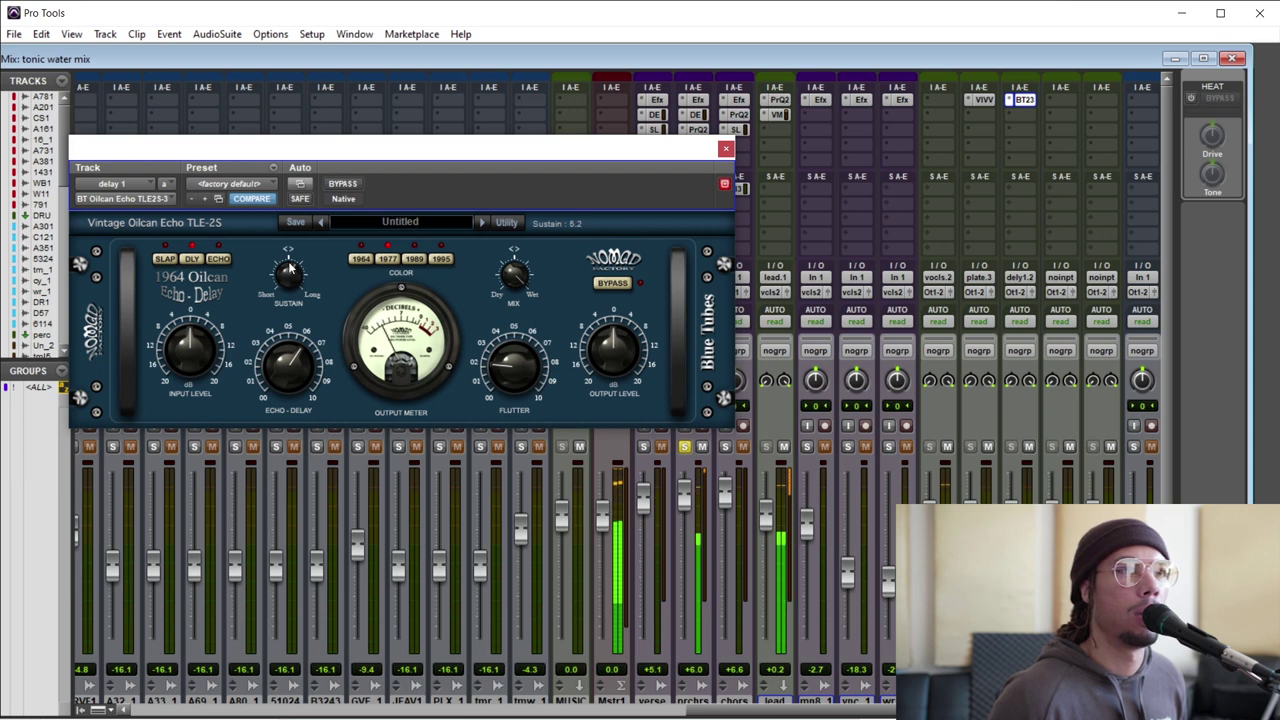
{"action": "left_click_drag", "start_coordinate": [288, 262], "coordinate": [289, 260]}
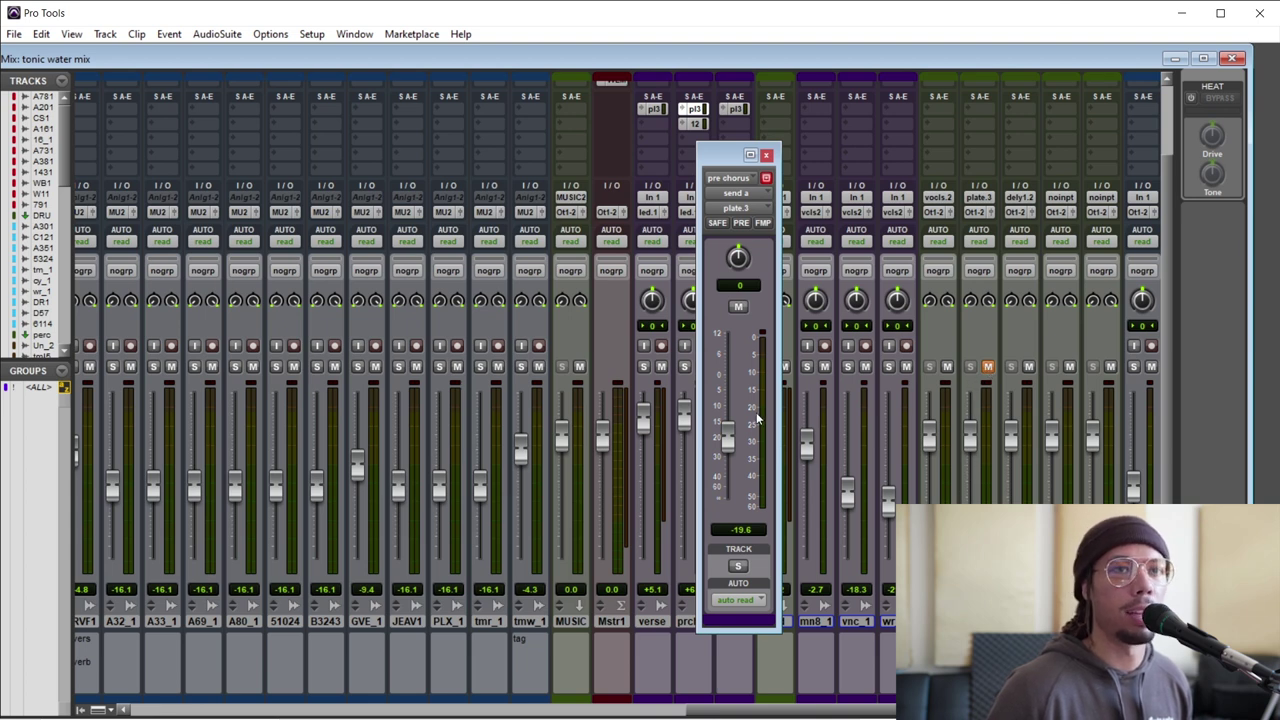
Play the mix and raise the pre chorus plate reverb send to about -16.9 dB.
{"action": "key", "text": "space"}
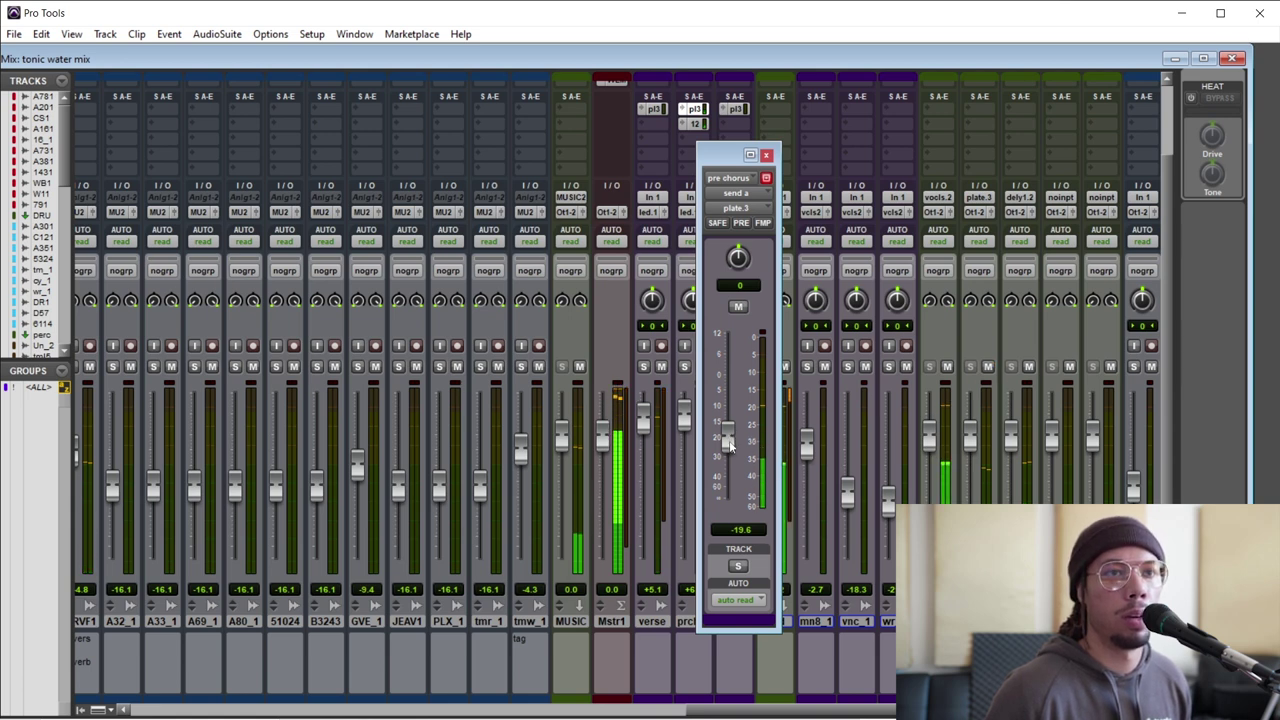
{"action": "left_click_drag", "start_coordinate": [731, 447], "coordinate": [728, 404]}
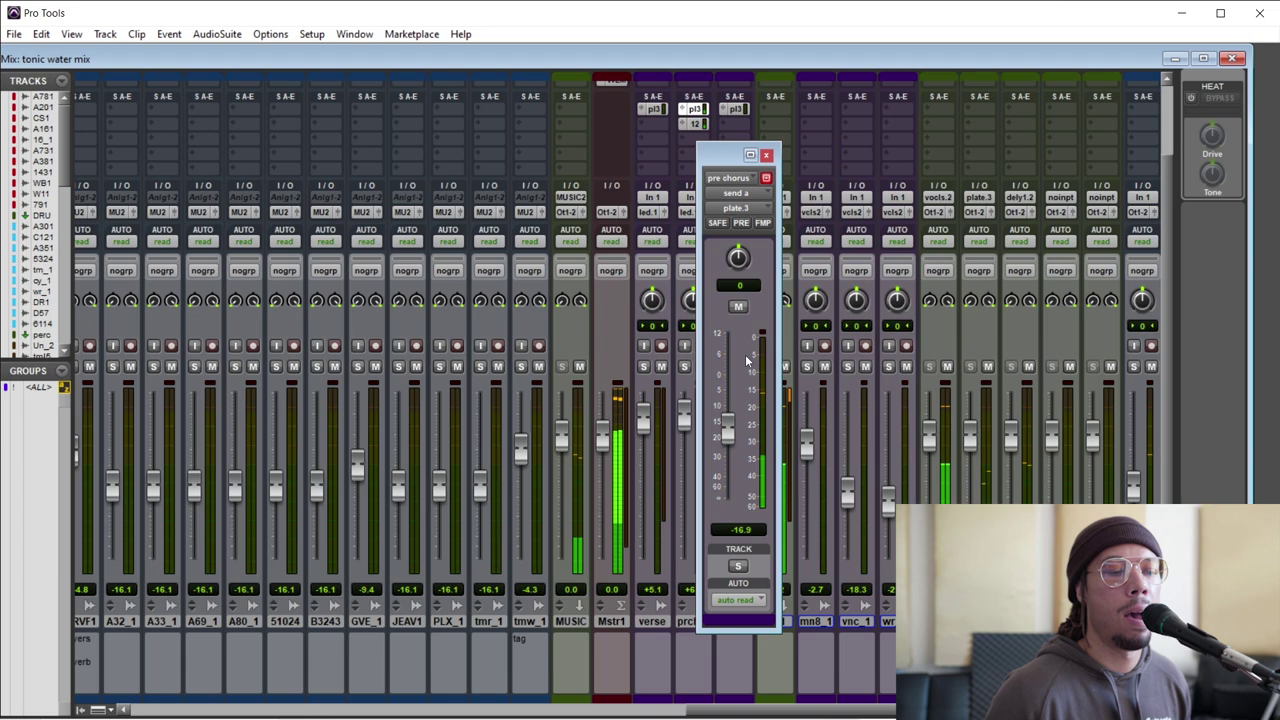
Close the send window and add a send from the delay 1 aux to plate.3.
{"action": "left_click", "coordinate": [766, 154]}
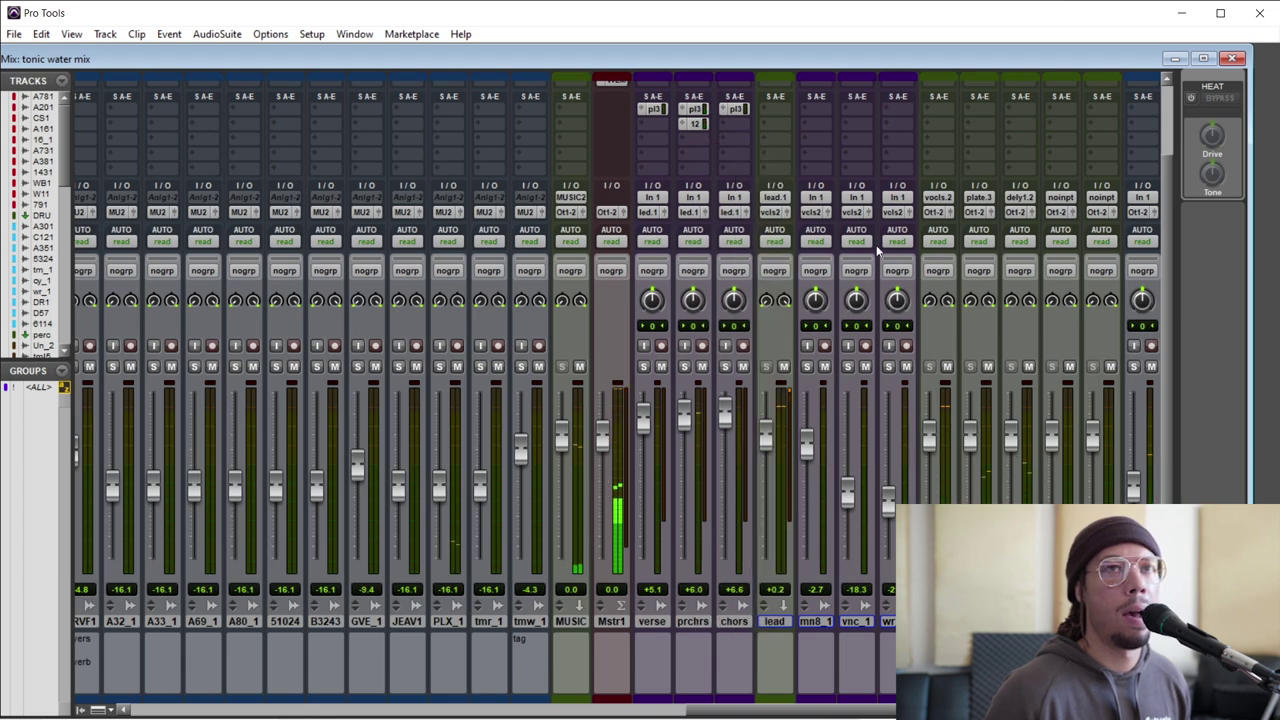
{"action": "scroll", "coordinate": [946, 310], "scroll_direction": "up", "scroll_amount": 2}
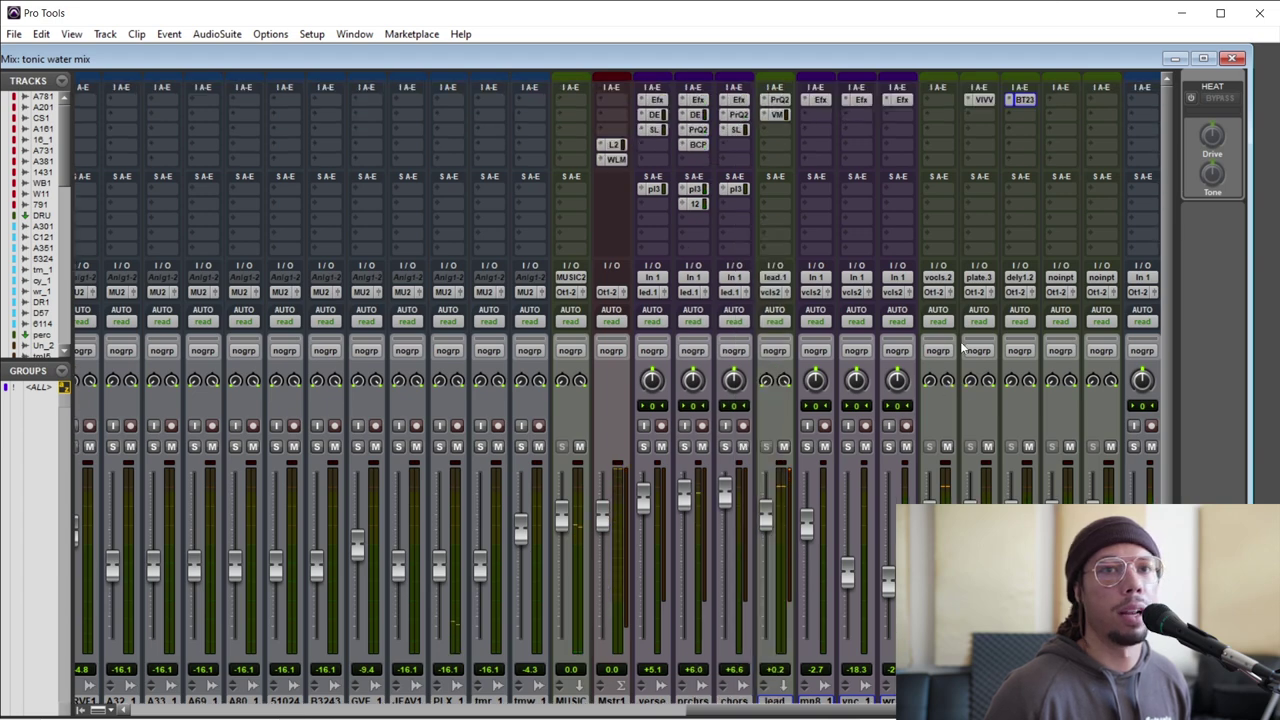
{"action": "left_click", "coordinate": [1011, 203]}
{"action": "mouse_move", "coordinate": [1049, 252]}
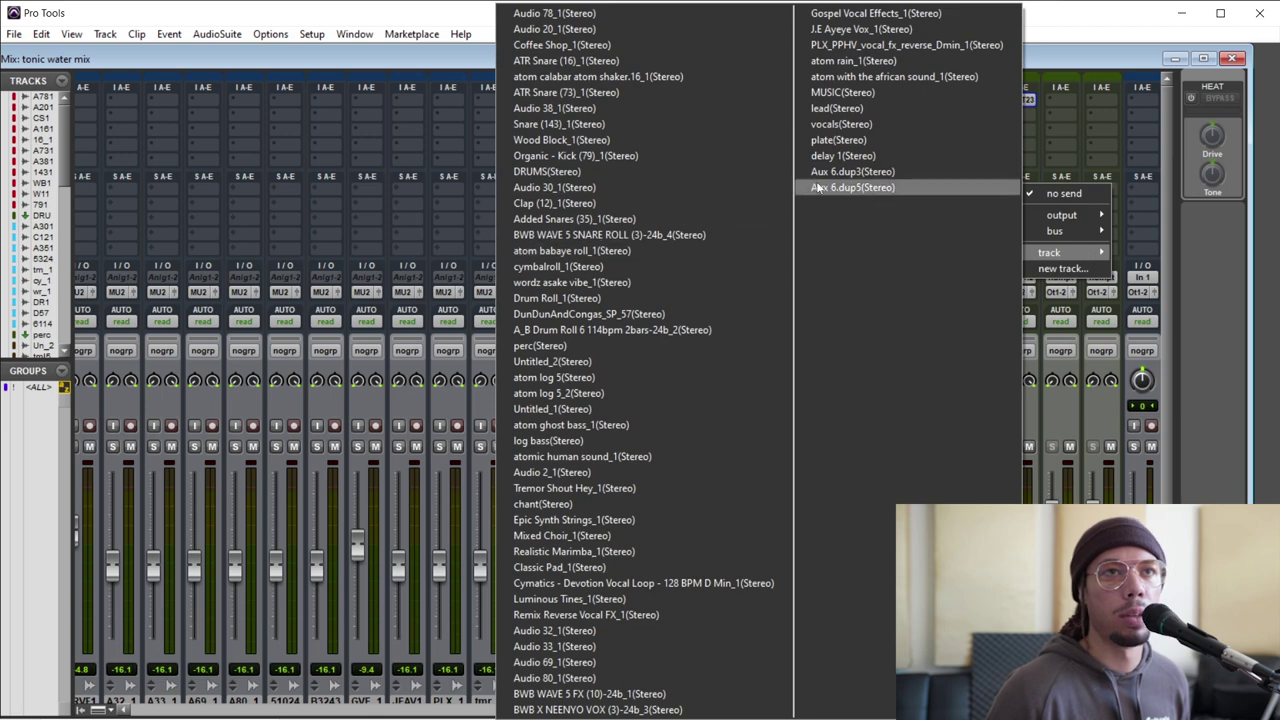
{"action": "left_click", "coordinate": [845, 140]}
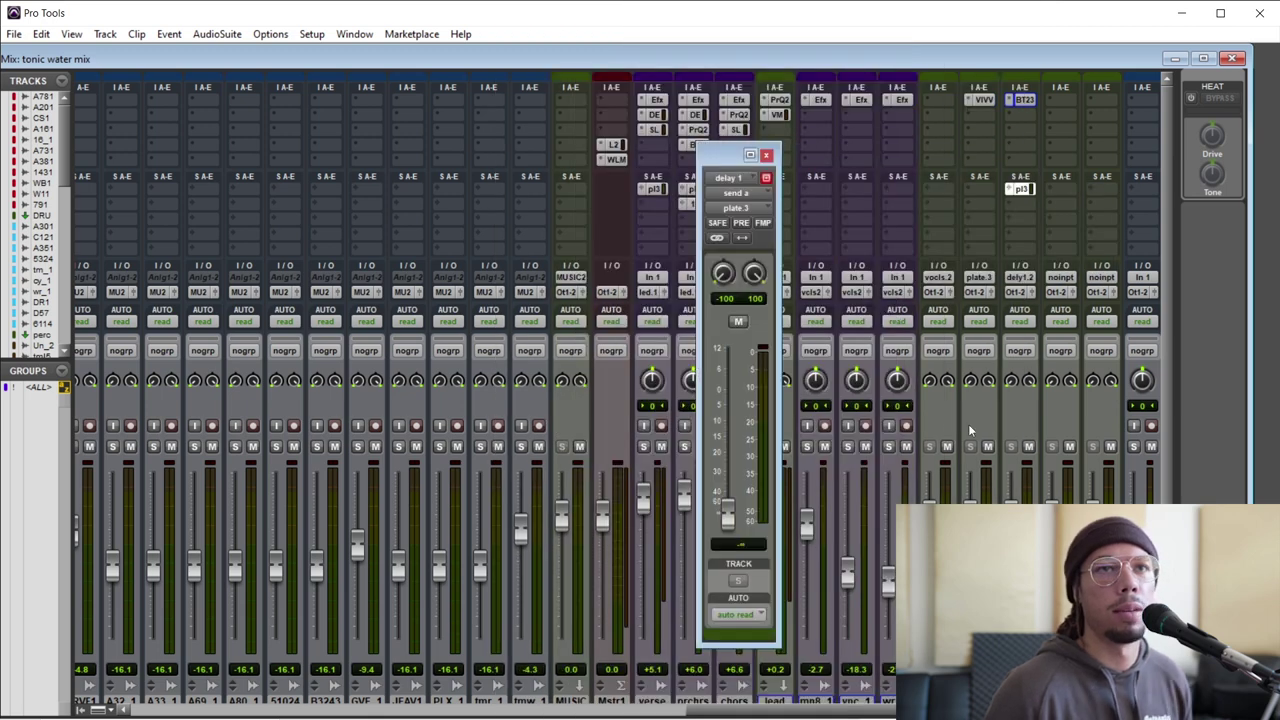
With the pre chorus soloed and playing, set the delay's plate send to about -9.5 dB, then unsolo.
{"action": "scroll", "coordinate": [978, 409], "scroll_direction": "down", "scroll_amount": 2}
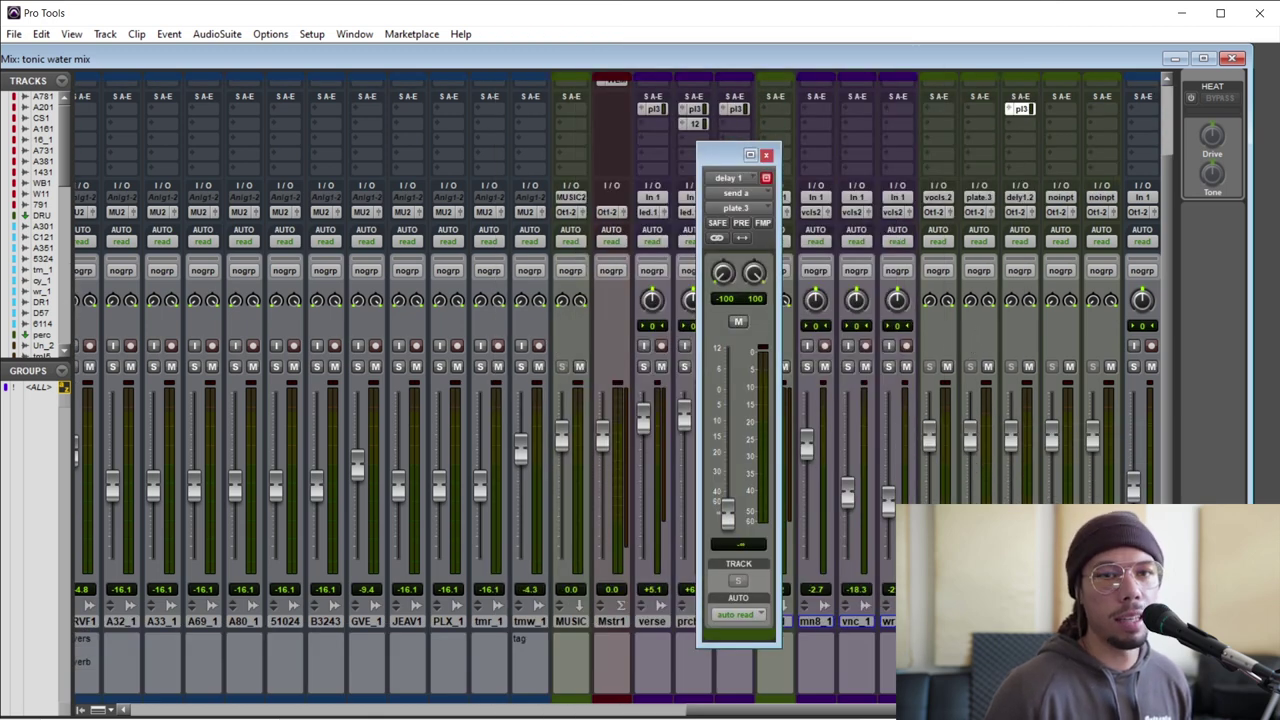
{"action": "scroll", "coordinate": [718, 403], "scroll_direction": "up", "scroll_amount": 1}
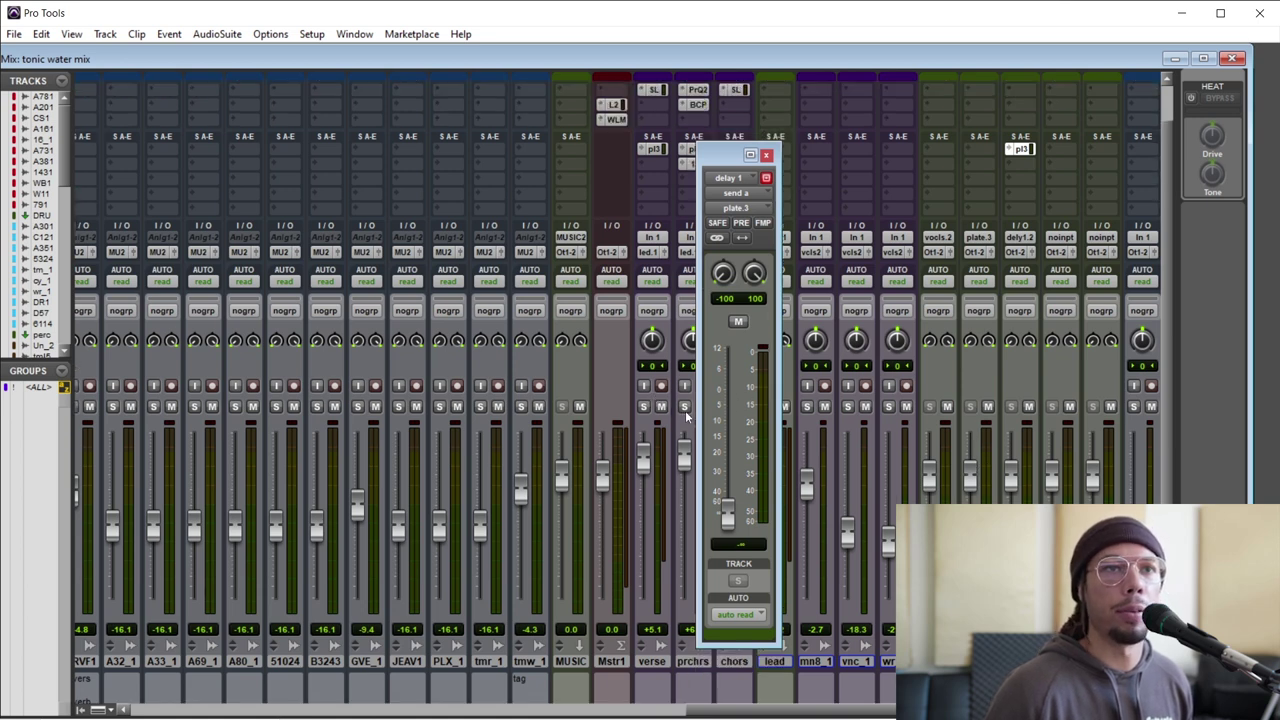
{"action": "left_click", "coordinate": [684, 407]}
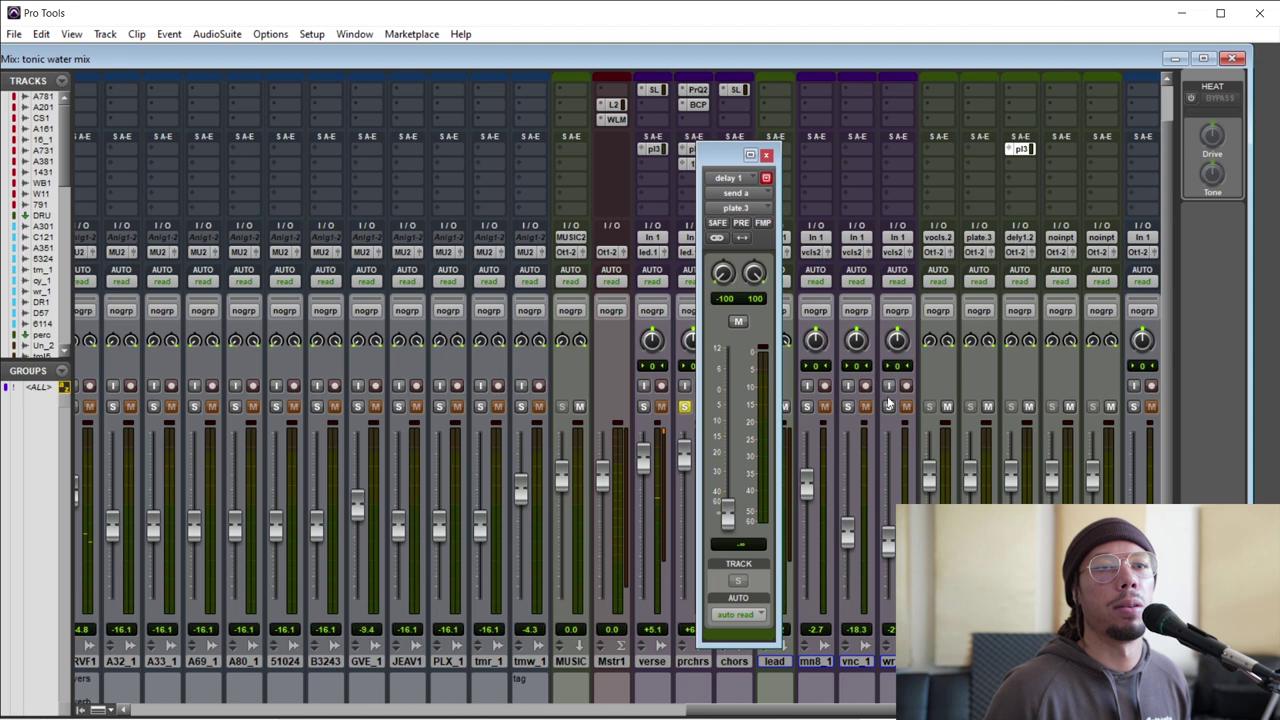
{"action": "key", "text": "space"}
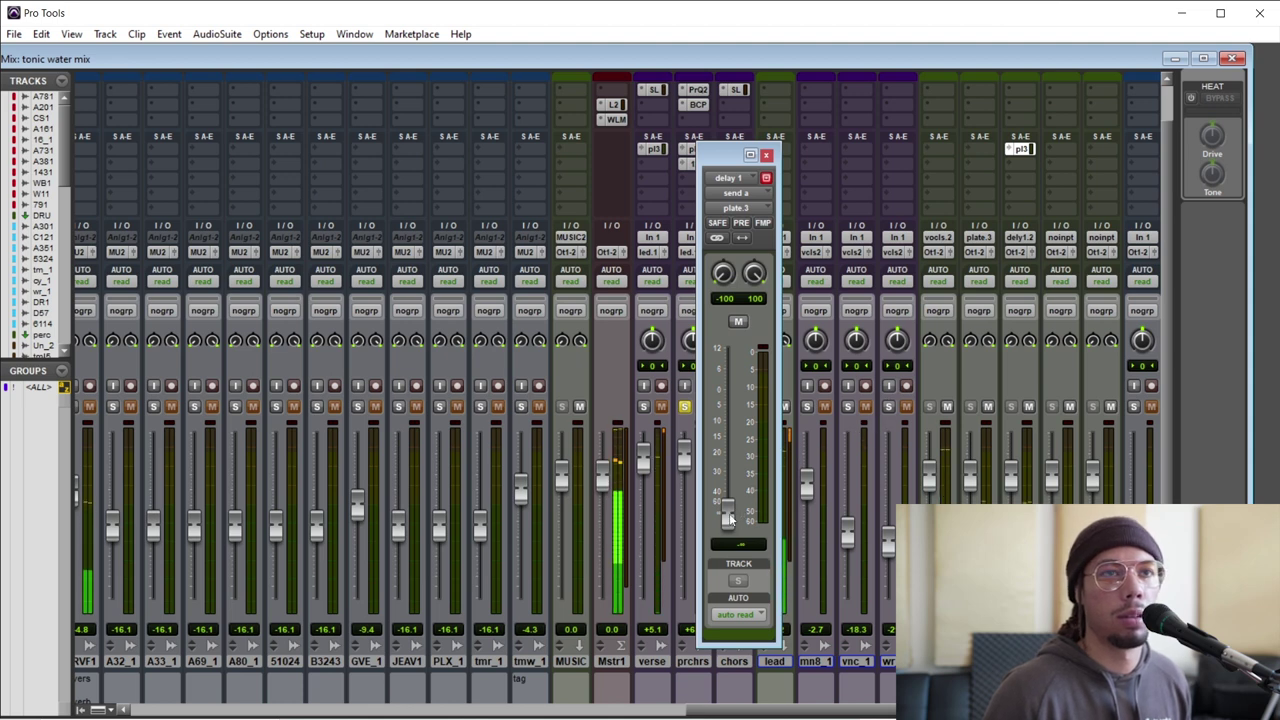
{"action": "left_click_drag", "start_coordinate": [729, 518], "coordinate": [733, 430]}
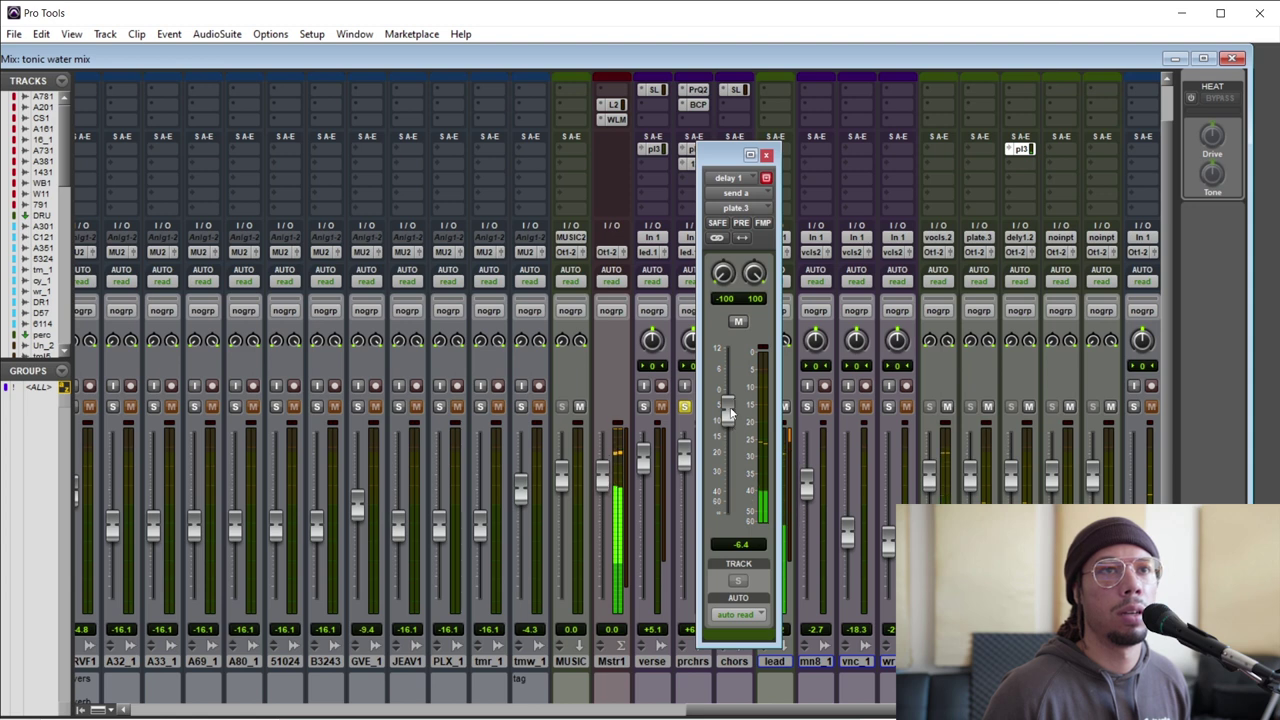
{"action": "left_click_drag", "start_coordinate": [730, 412], "coordinate": [725, 564]}
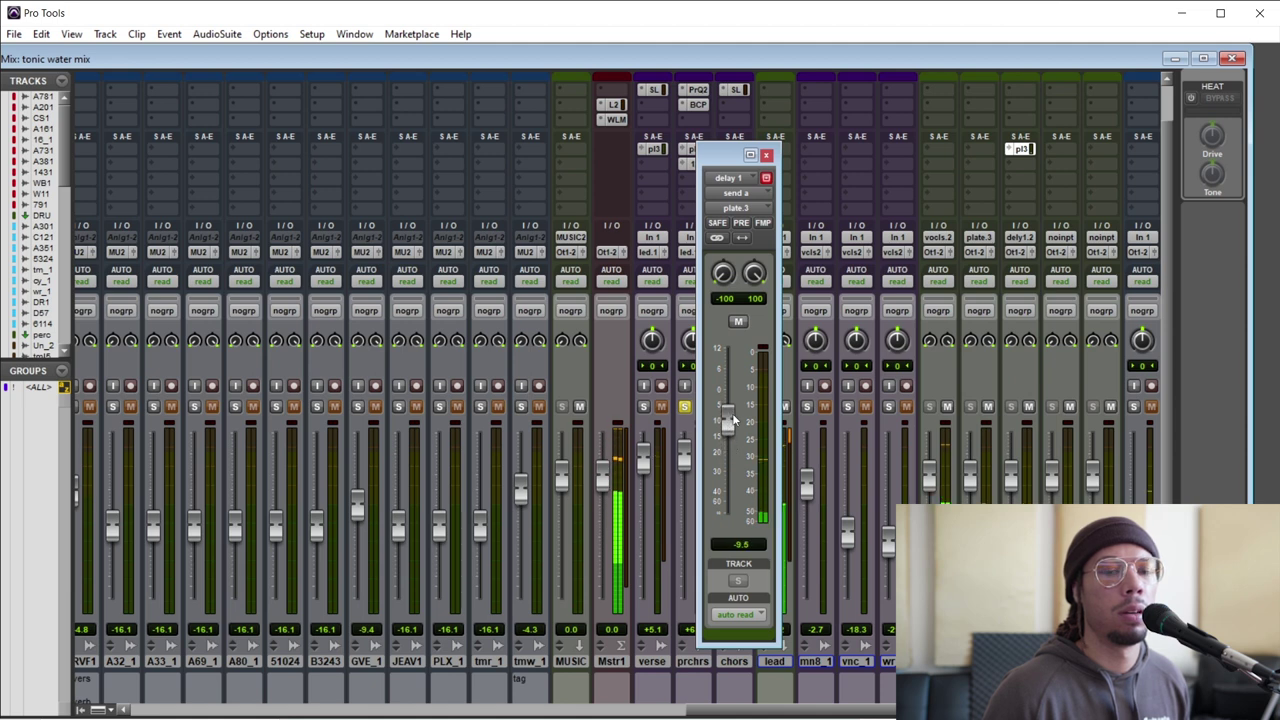
{"action": "left_click", "coordinate": [766, 155]}
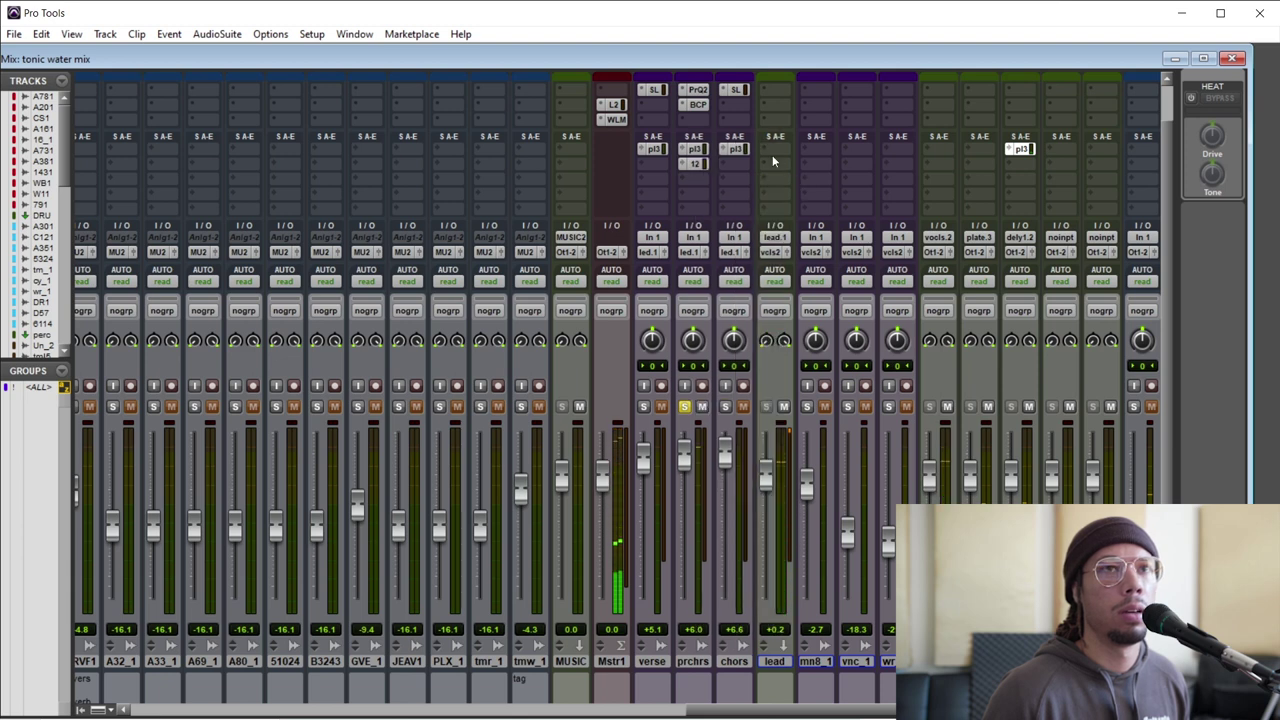
{"action": "left_click", "coordinate": [684, 407]}
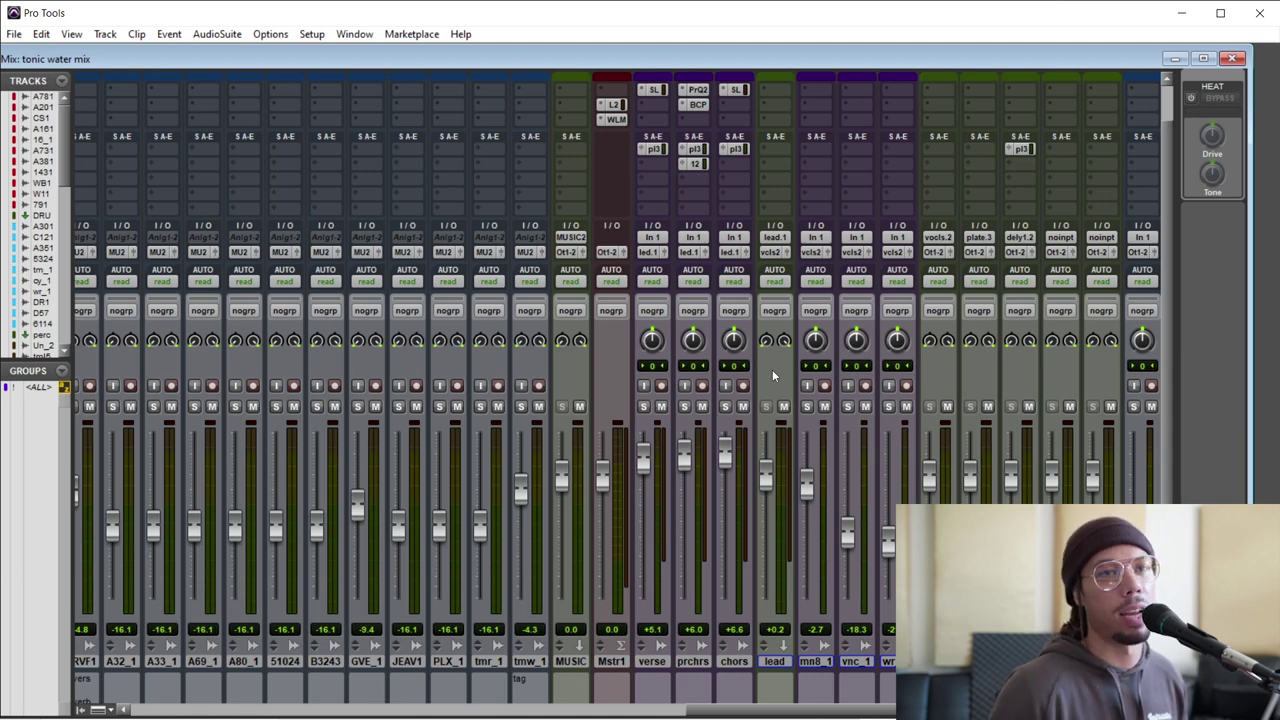
Solo the chorus vocal, open its delay 1 send, and switch to the Edit window.
{"action": "left_click", "coordinate": [725, 407]}
{"action": "left_click", "coordinate": [740, 166]}
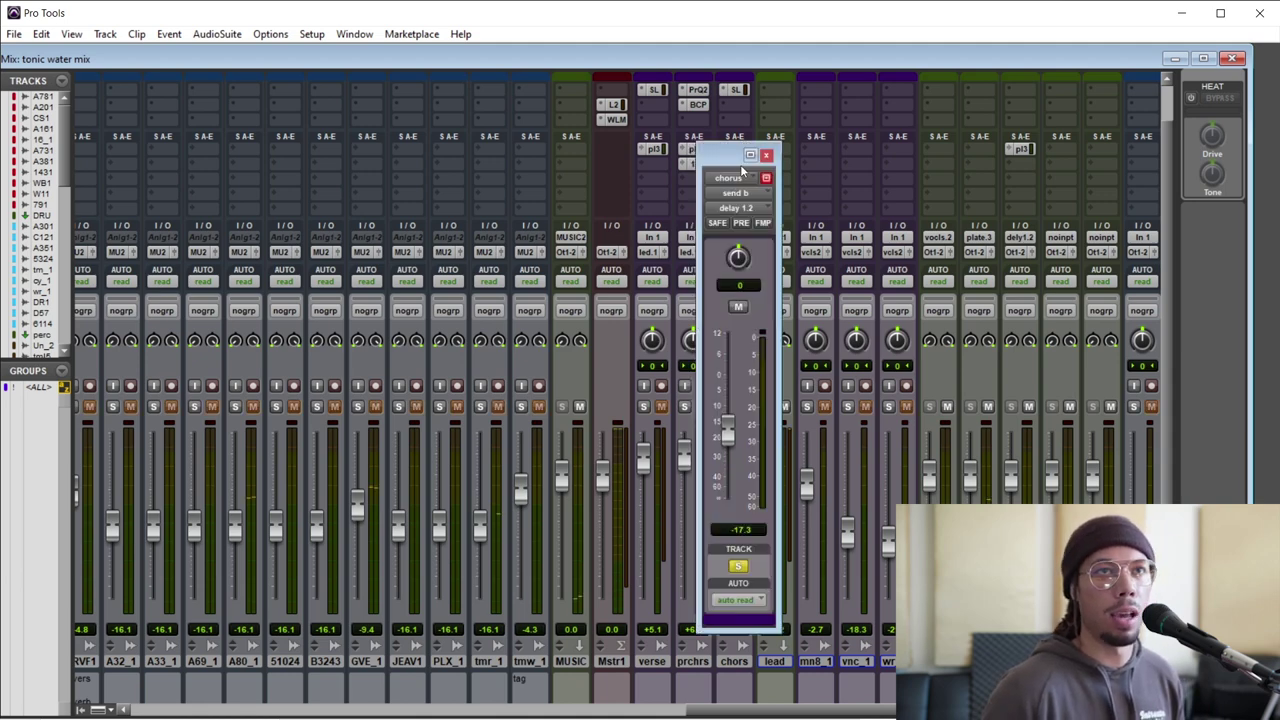
{"action": "key", "text": "ctrl+equal"}
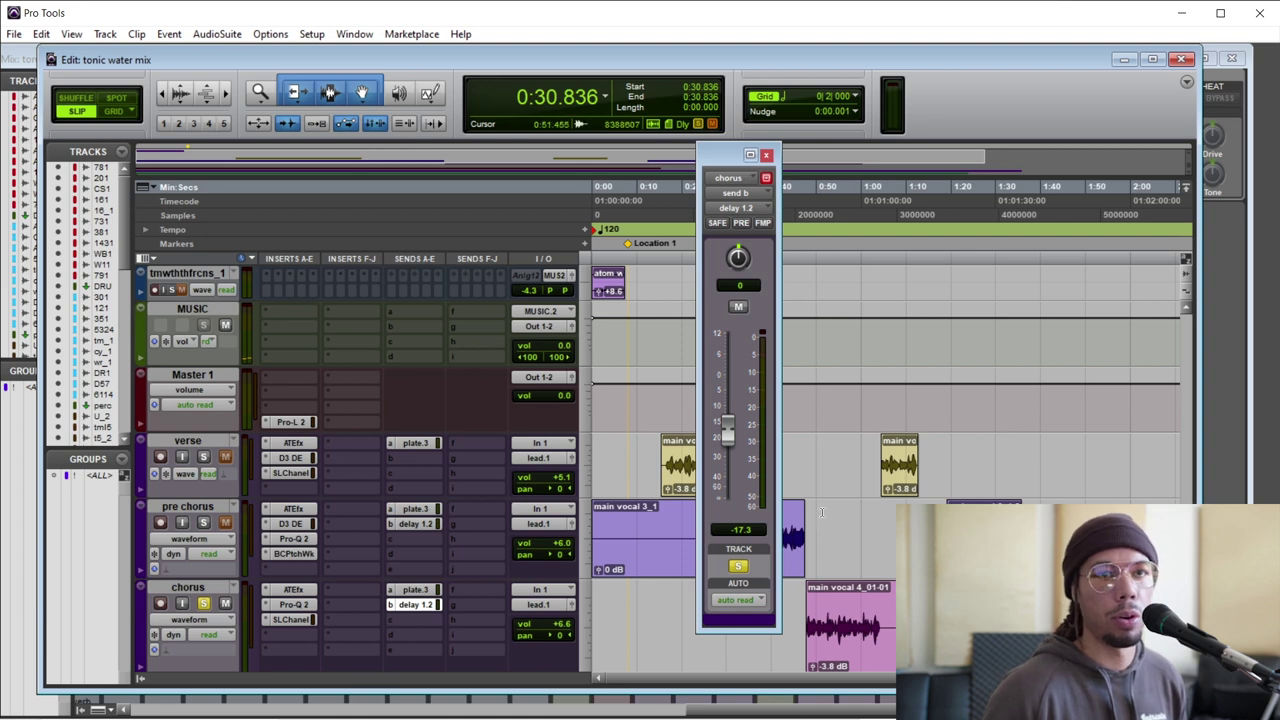
Unsolo the chorus and, during playback, raise its delay send to about -15.8 dB.
{"action": "key", "text": "space"}
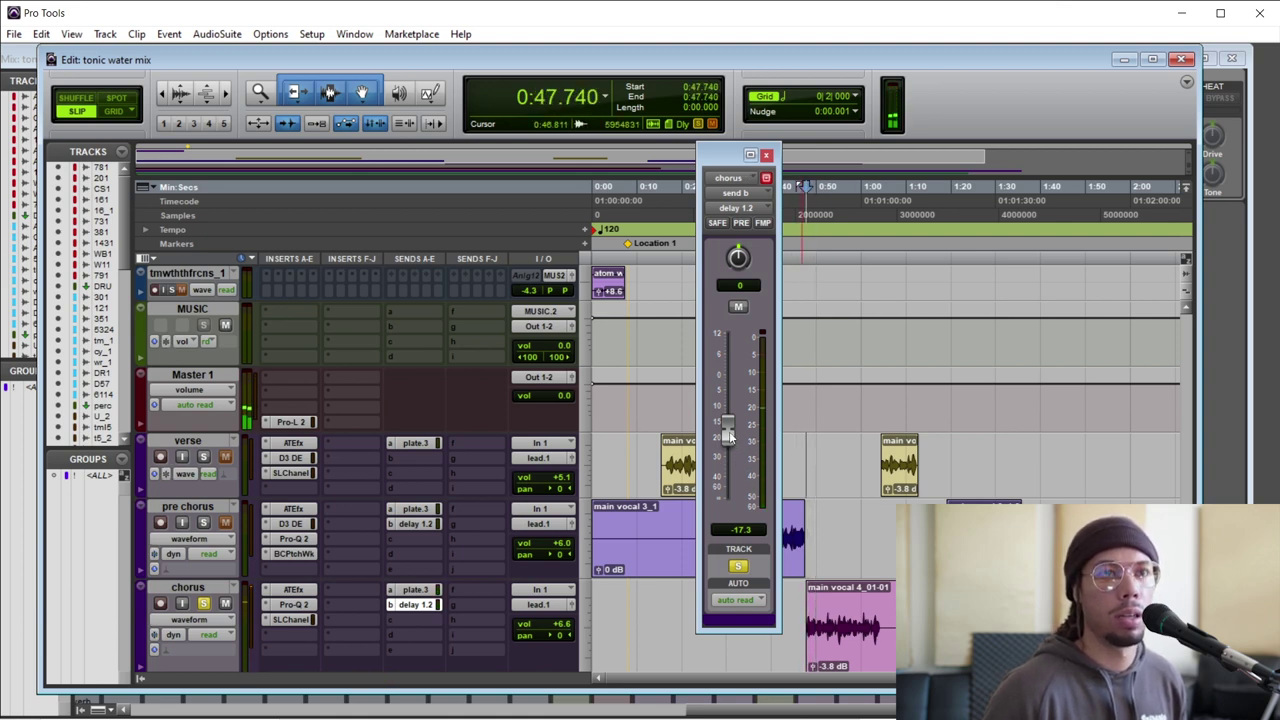
{"action": "left_click", "coordinate": [201, 604]}
{"action": "key", "text": "space"}
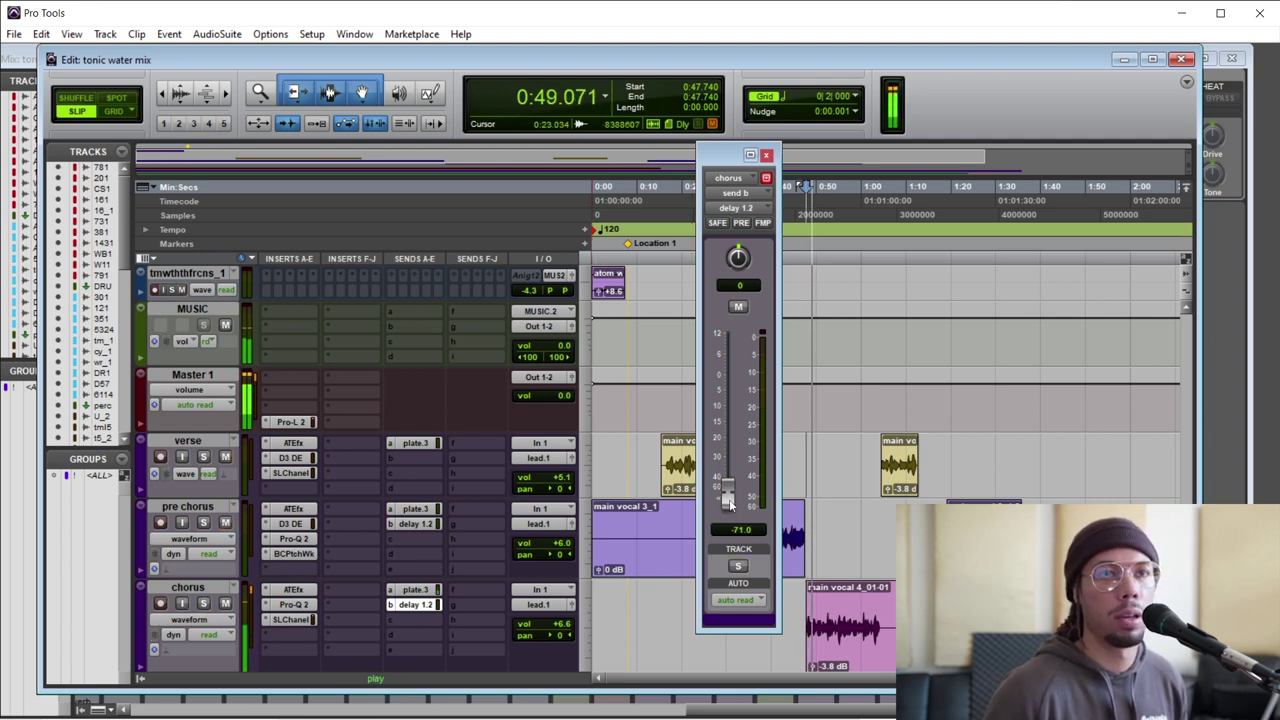
{"action": "left_click_drag", "start_coordinate": [730, 505], "coordinate": [726, 392]}
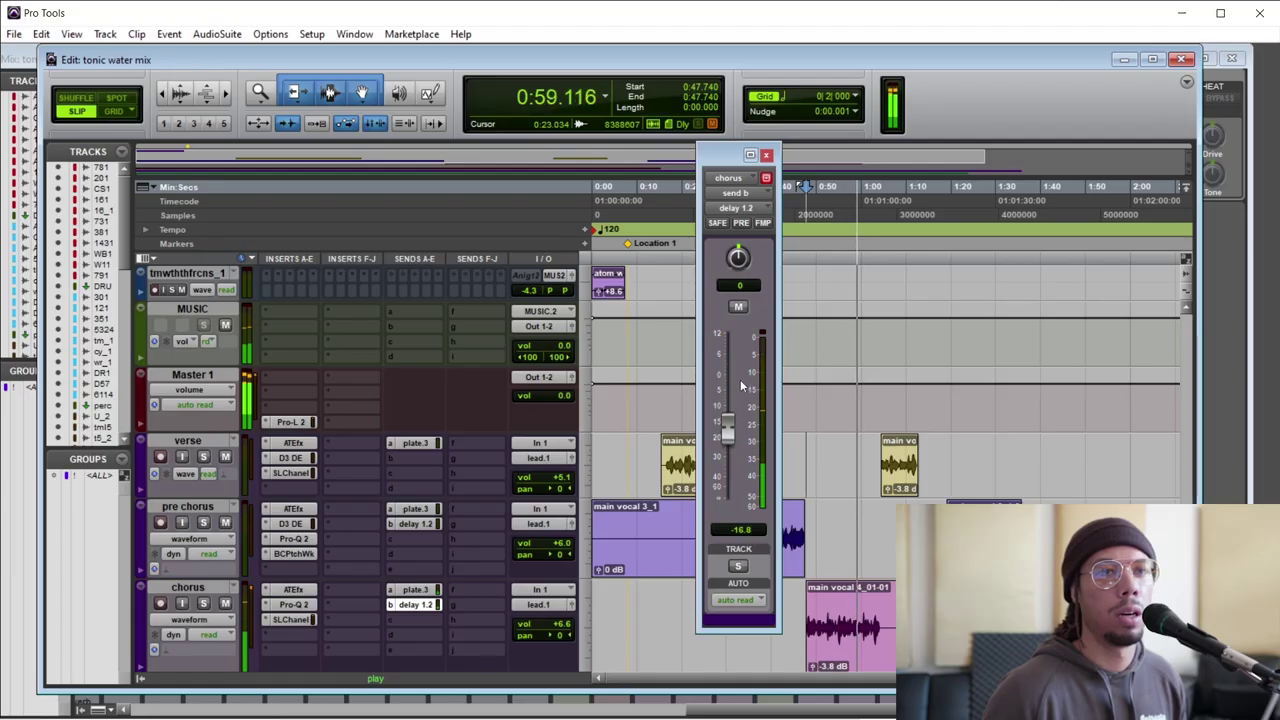
Stop playback near 0:45 and zoom the timeline in there.
{"action": "left_click", "coordinate": [806, 452]}
{"action": "key", "text": "ctrl+]"}
{"action": "key", "text": "ctrl+]"}
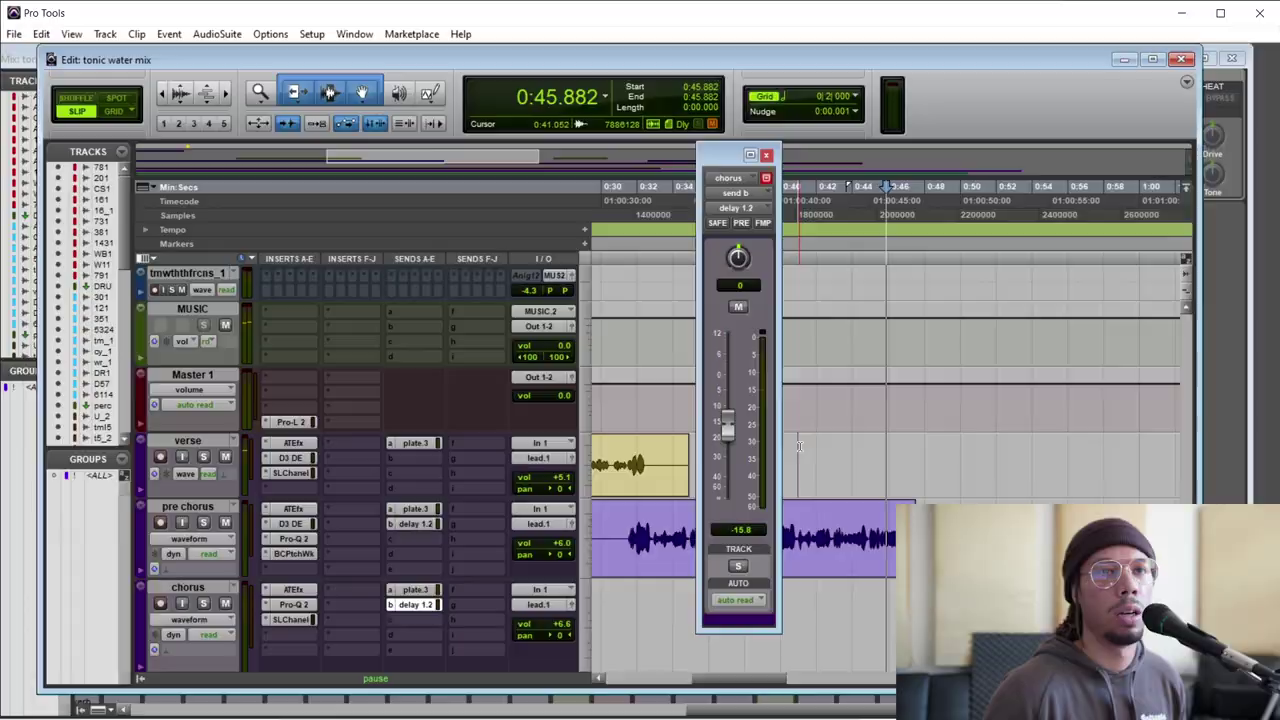